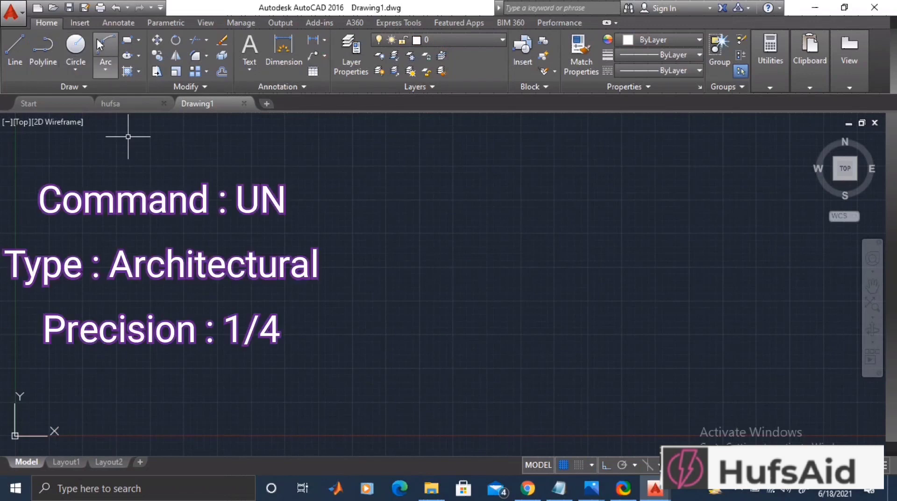
Set the drawing's length units to Architectural with 0'-0 1/4" precision using UN
text(un)
key(Return)
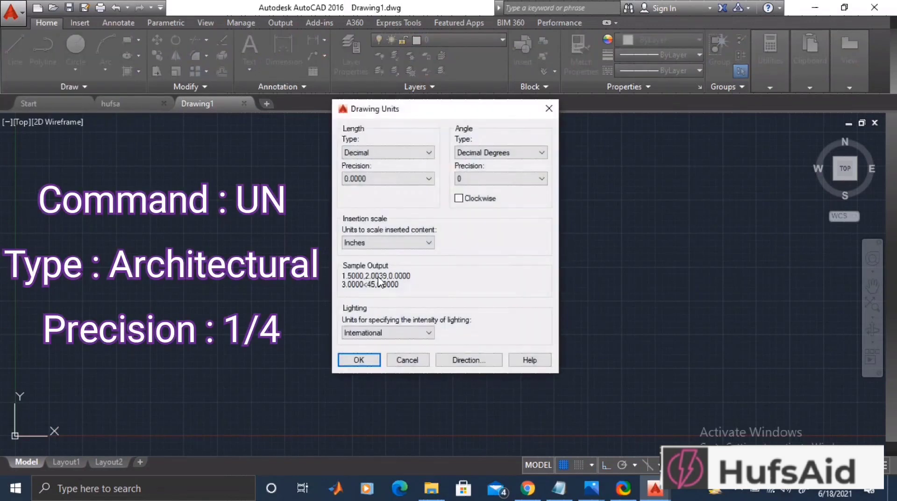
click(411, 153)
click(405, 165)
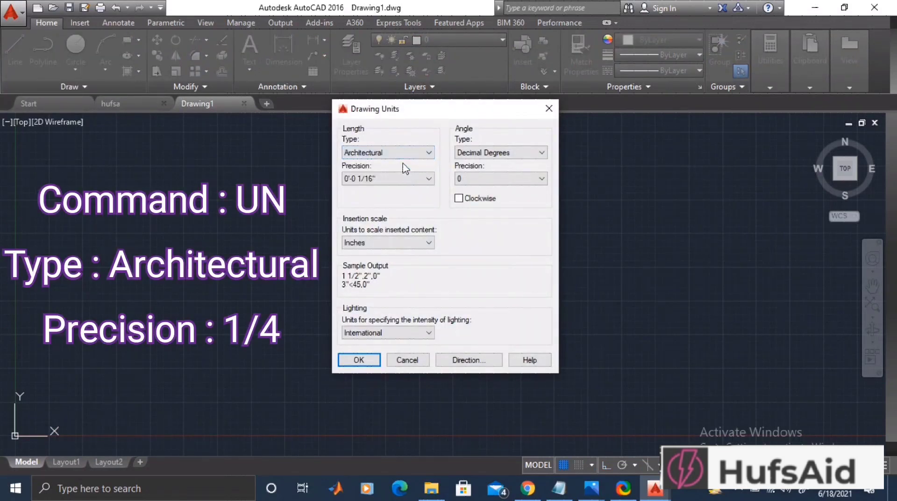
click(418, 179)
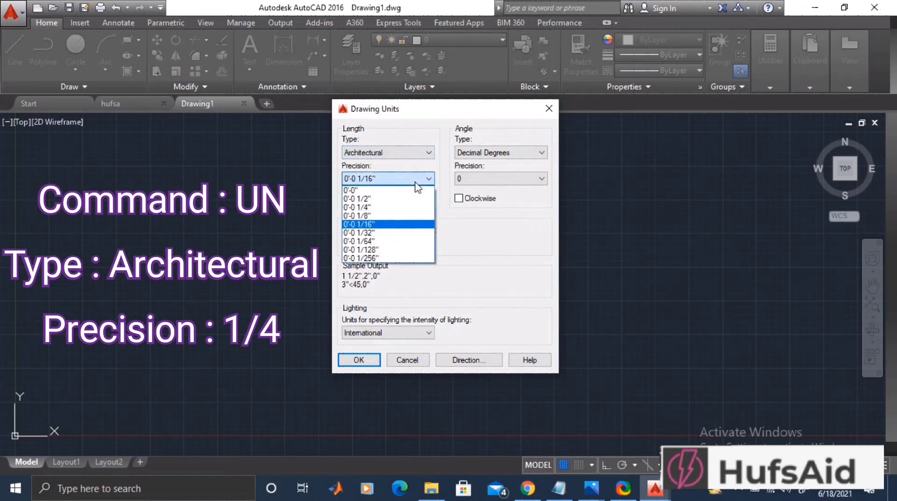
click(422, 207)
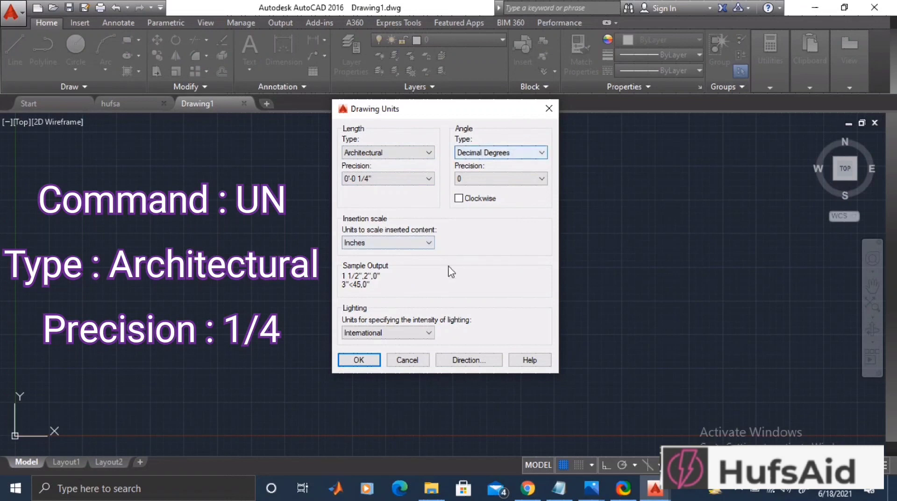
click(359, 360)
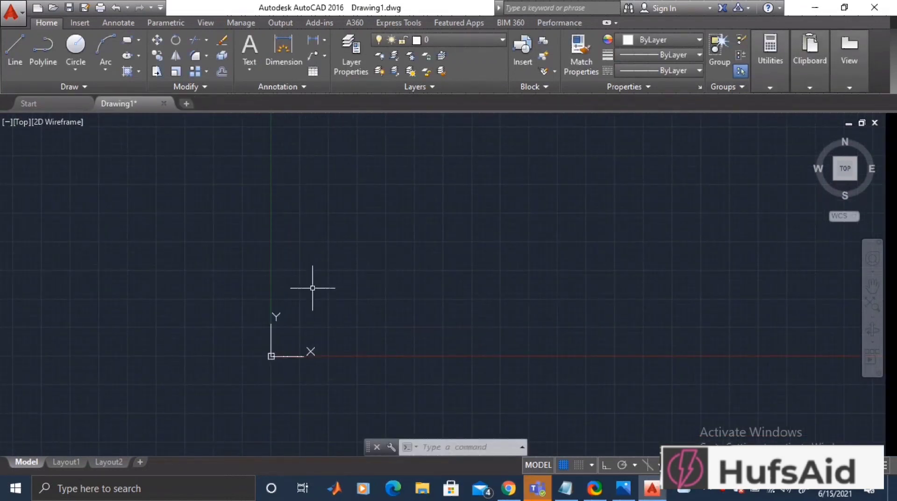
Draw the 32.86' by 46.56' house outline rectangle with its first corner at 0,0
middle_drag(372, 304, 344, 309)
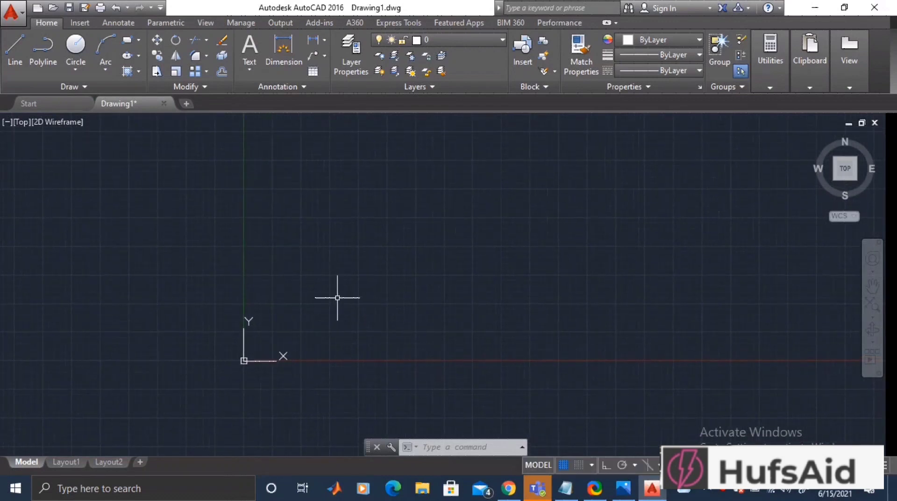
text(REC)
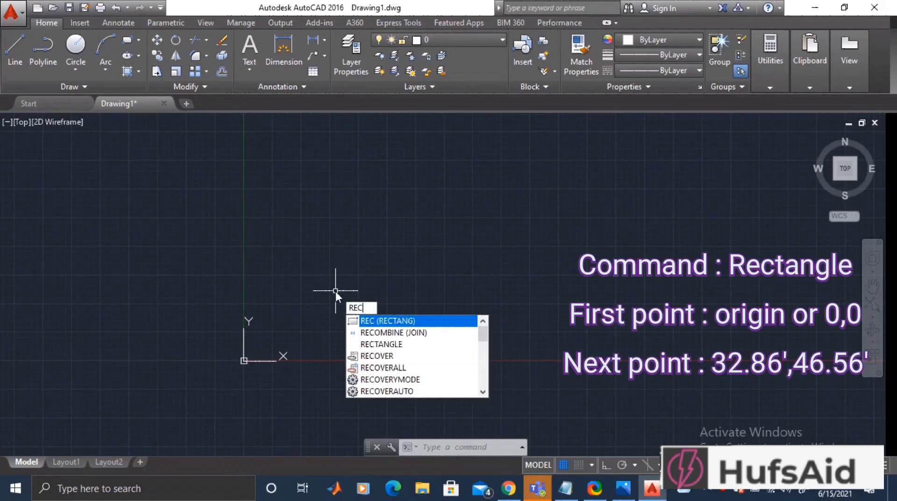
key(Return)
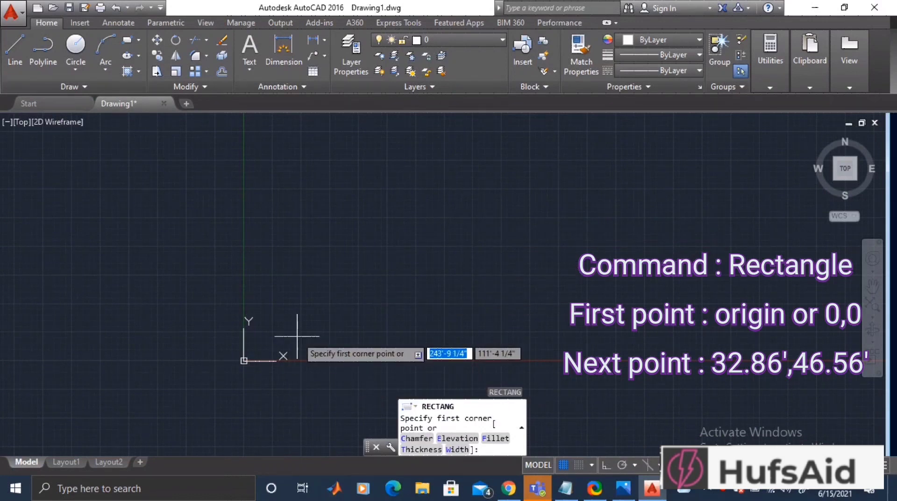
text(0,0)
key(Return)
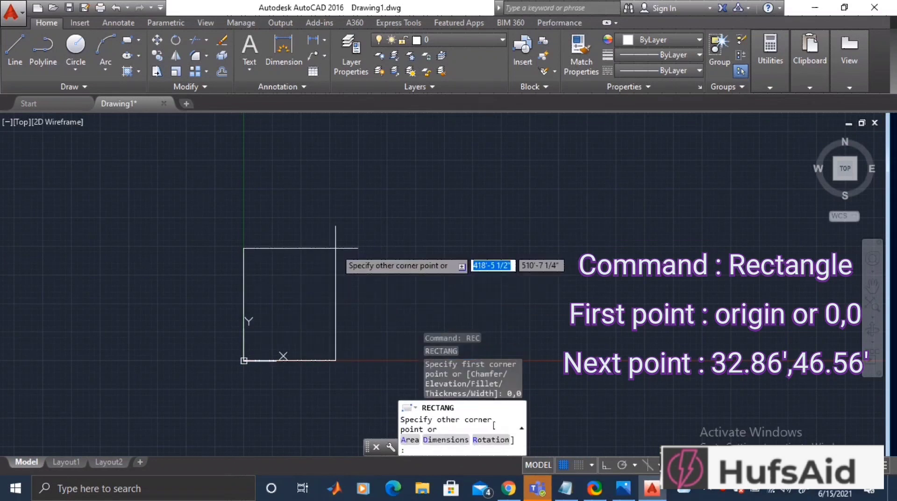
text(3)
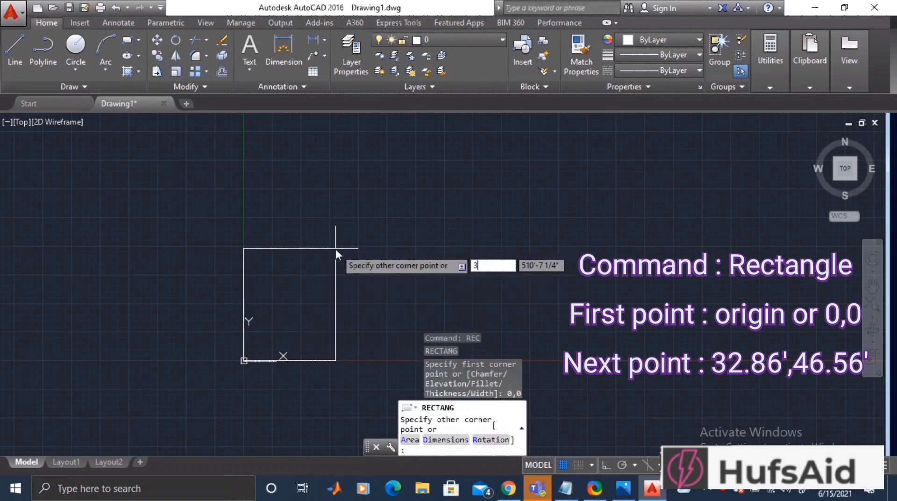
text(2.86')
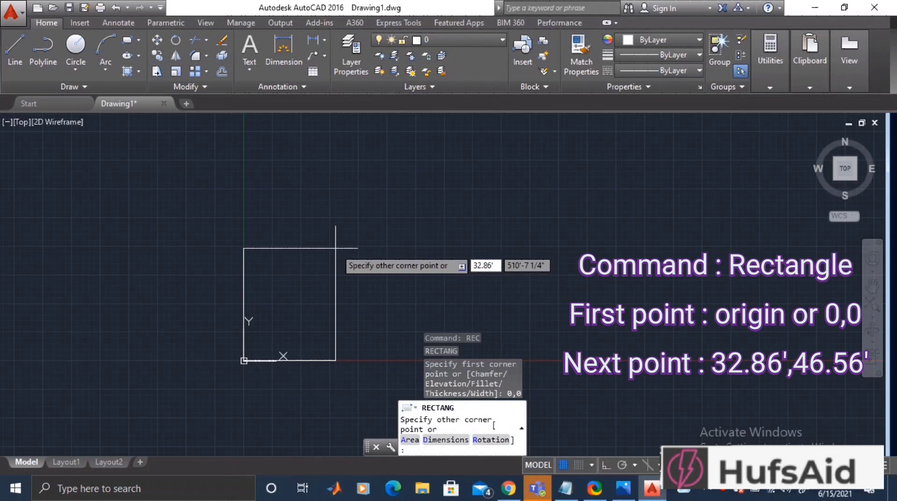
key(Tab)
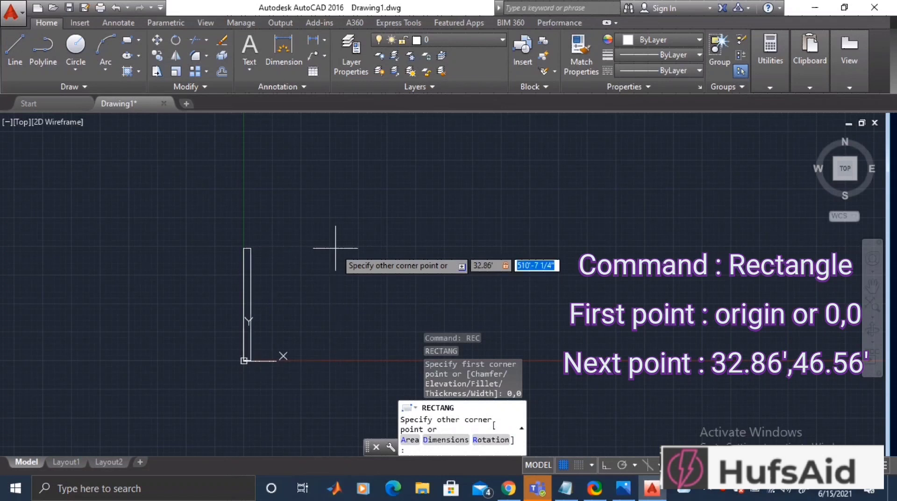
text(4)
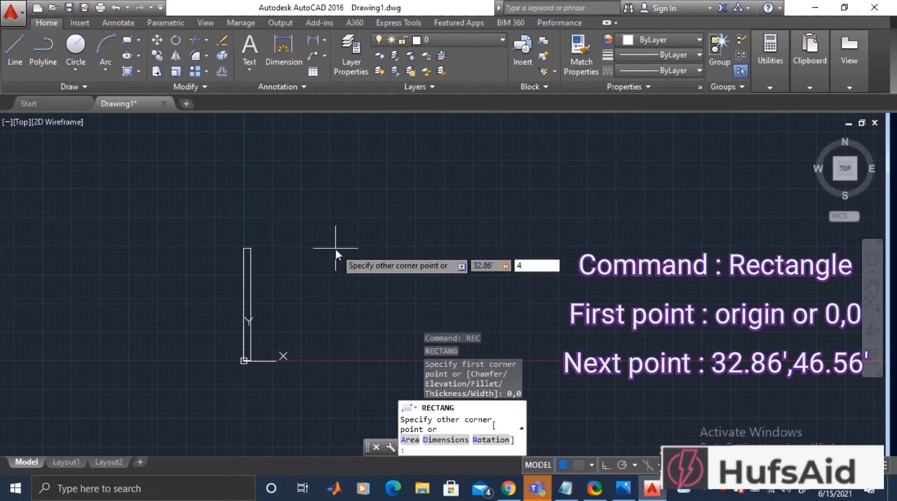
text(6.56)
key(Return)
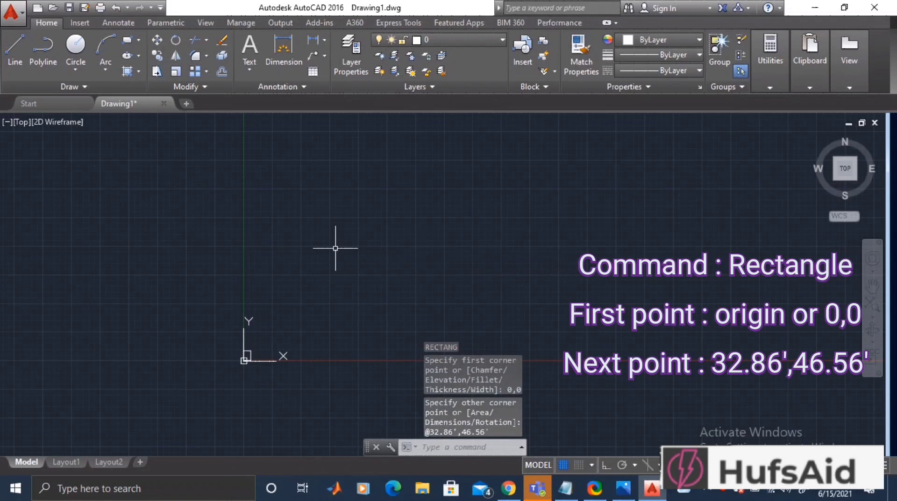
middle_drag(309, 317, 428, 221)
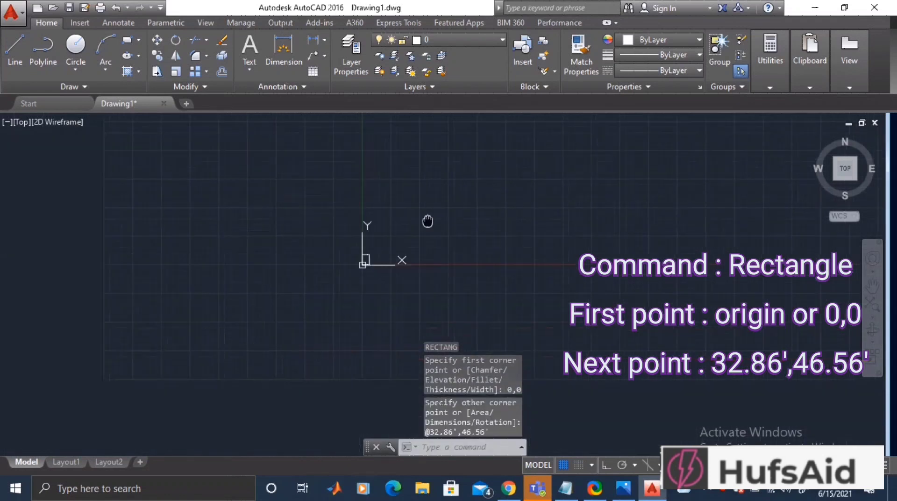
scroll(359, 263, up, 8)
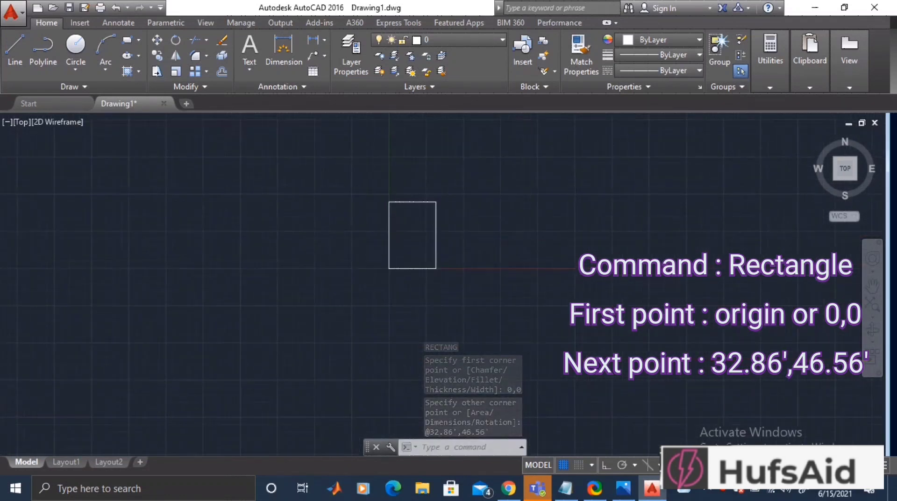
scroll(395, 232, up, 6)
scroll(677, 285, down, 2)
middle_drag(677, 284, 494, 239)
text(RE)
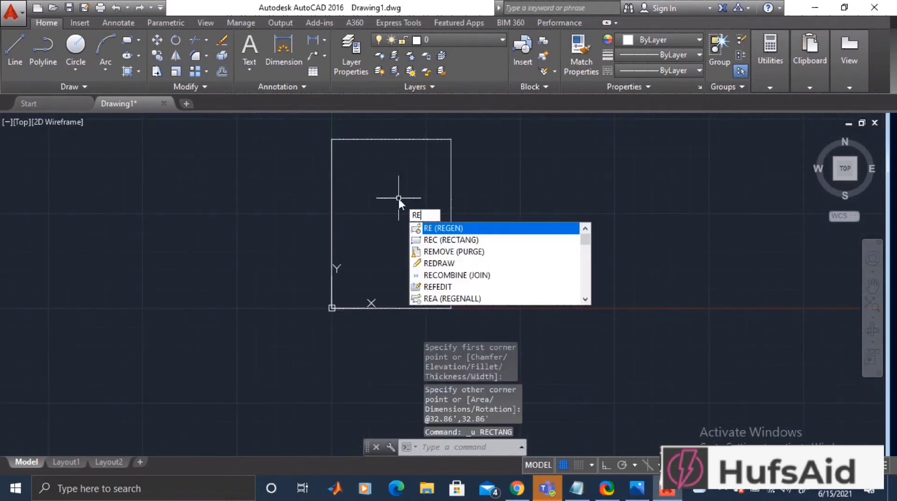
text(C)
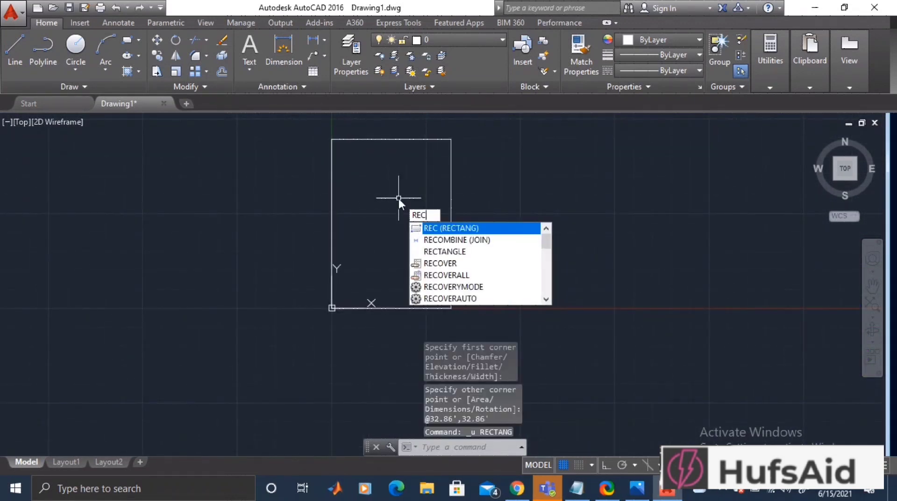
key(Return)
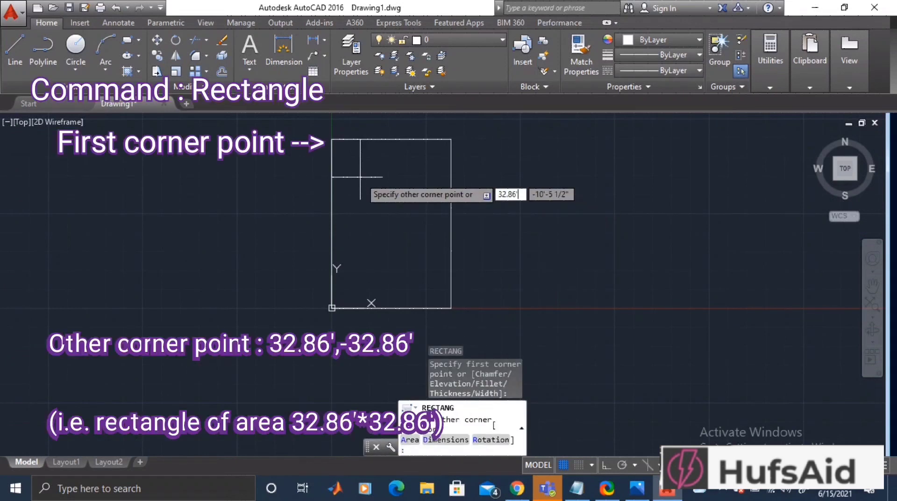
text(32.86)
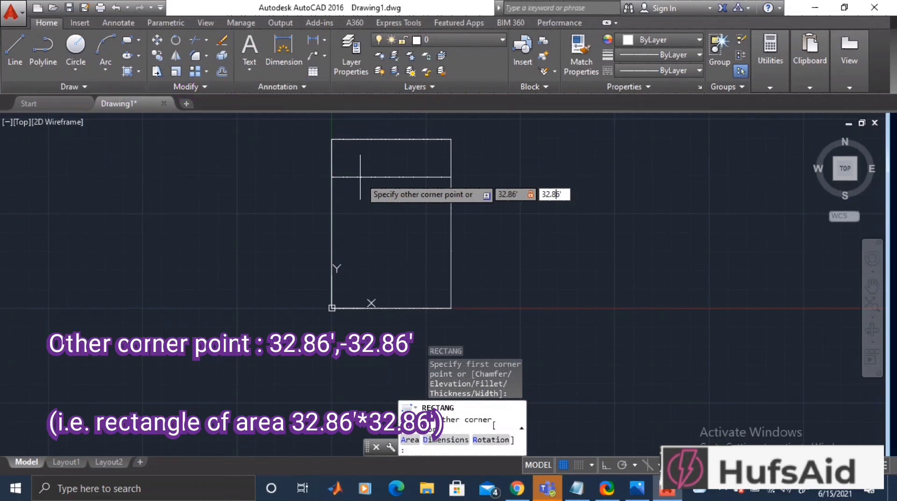
text(-)
key(Return)
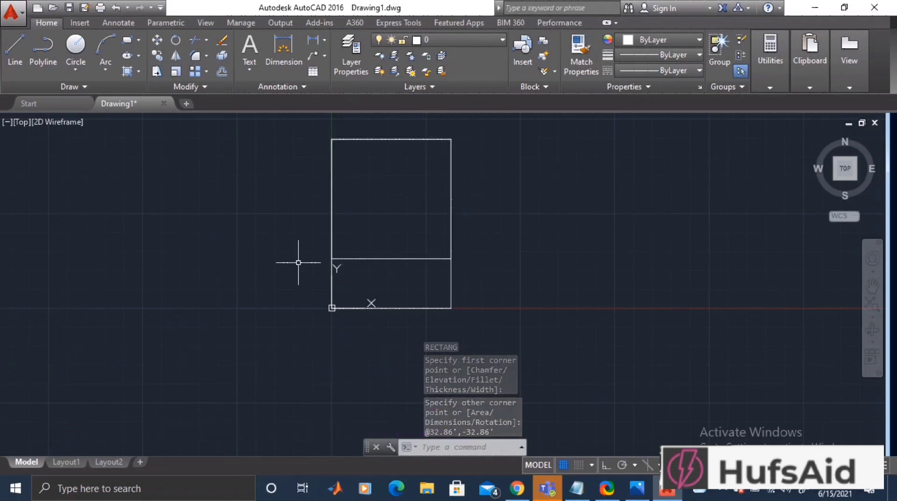
Offset the square room and the house outline 10 inches inward, undoing a stray pan
text(offset)
key(Return)
key(Return)
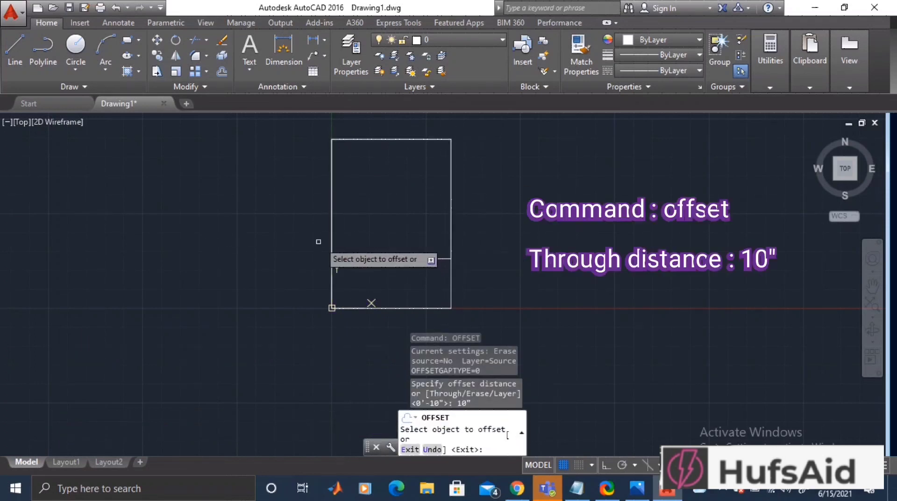
click(330, 211)
click(402, 228)
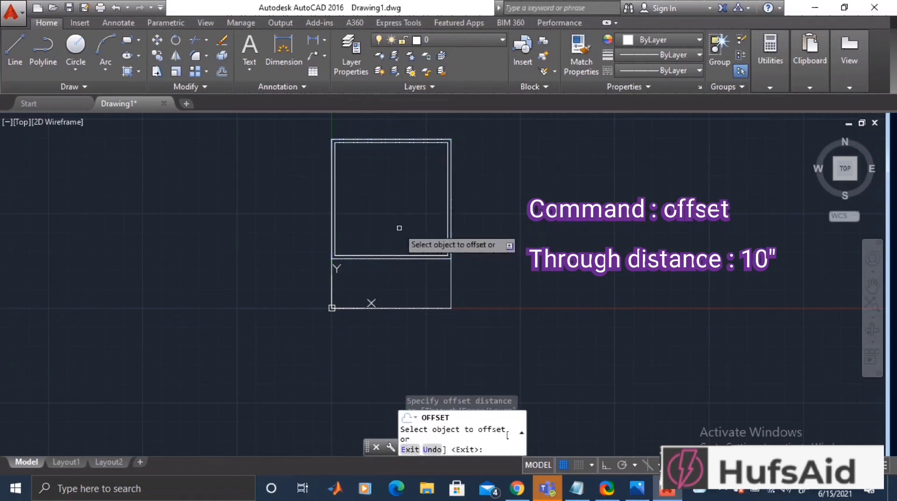
click(404, 308)
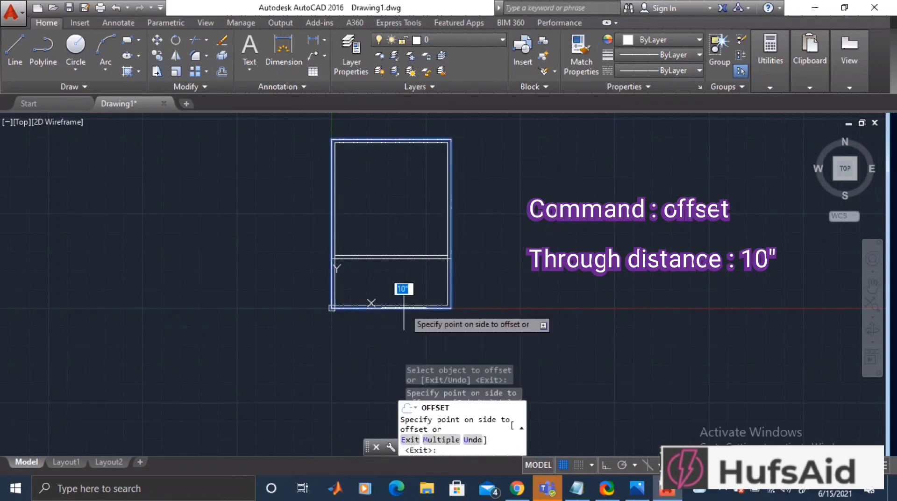
click(396, 242)
key(Escape)
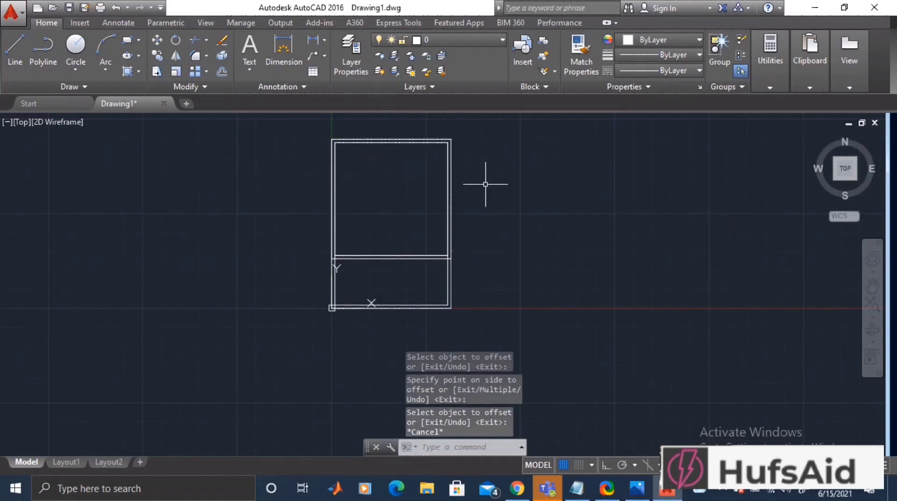
middle_drag(365, 235, 362, 237)
text(U)
key(Return)
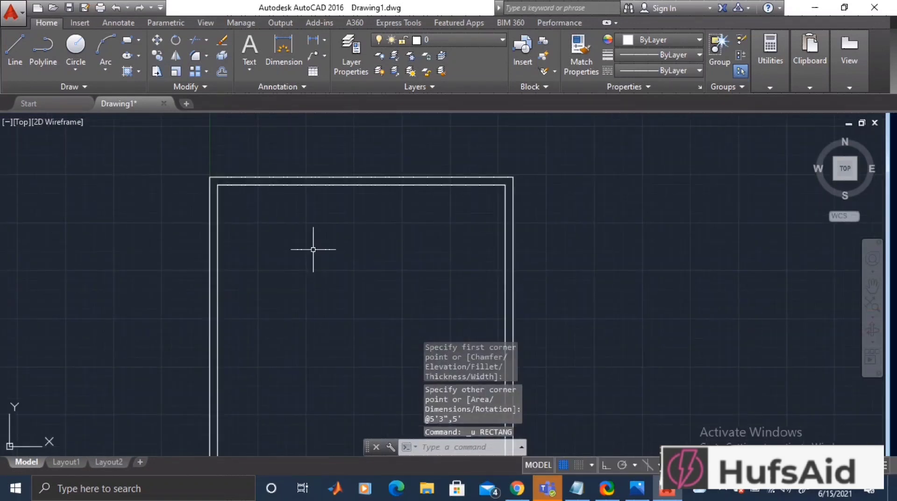
Draw a 5'3" by 5' room rectangle from the inner outline's top-left corner
text(REC)
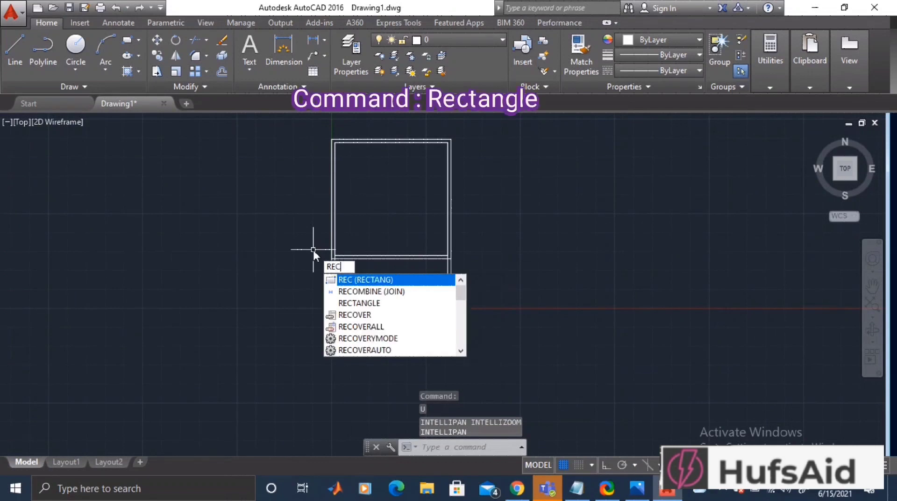
key(Return)
scroll(333, 165, up, 3)
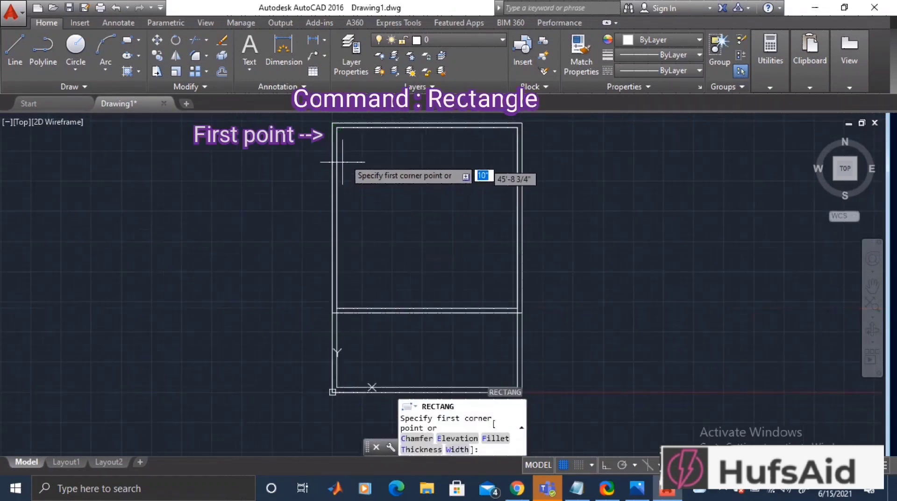
click(336, 127)
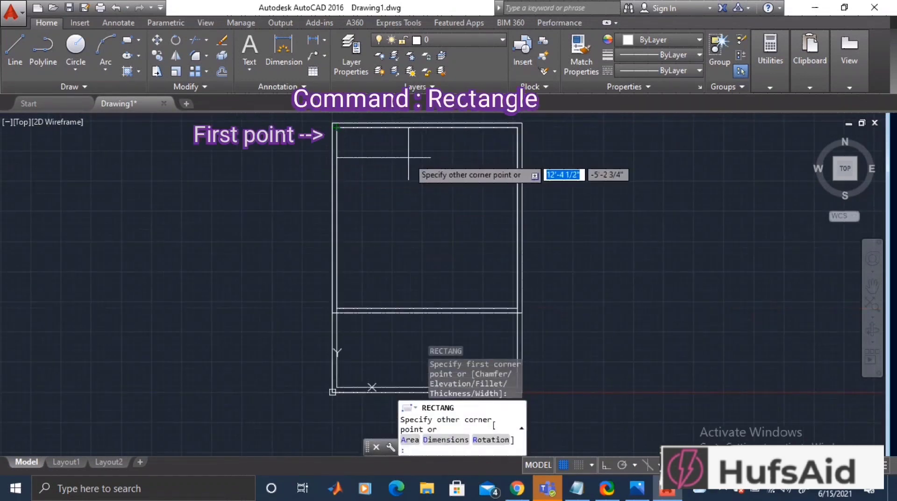
text(5)
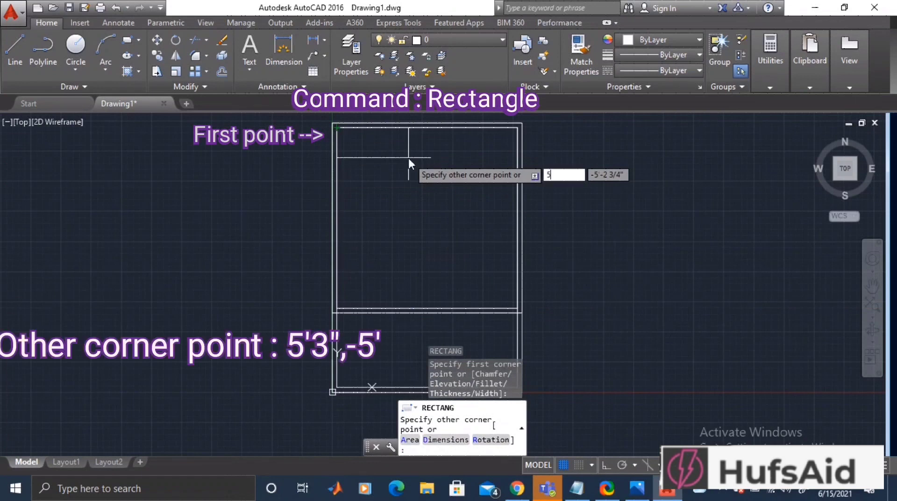
text('3")
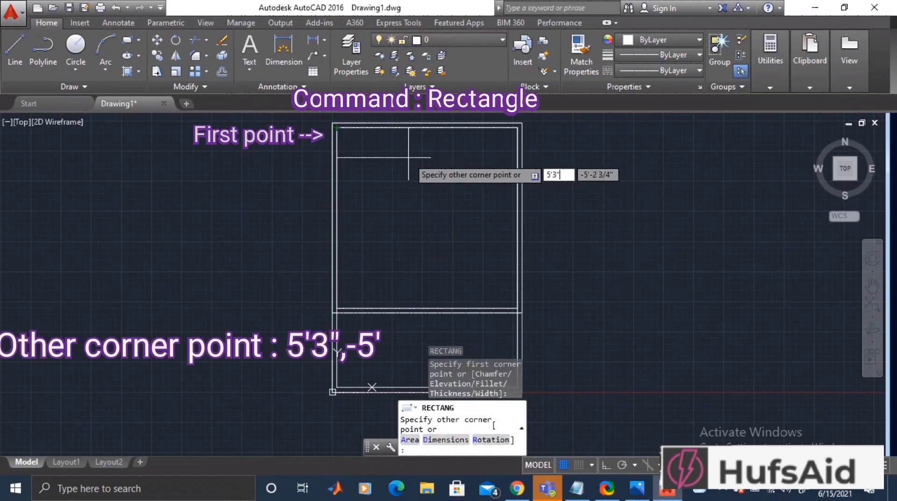
key(Tab)
text(5)
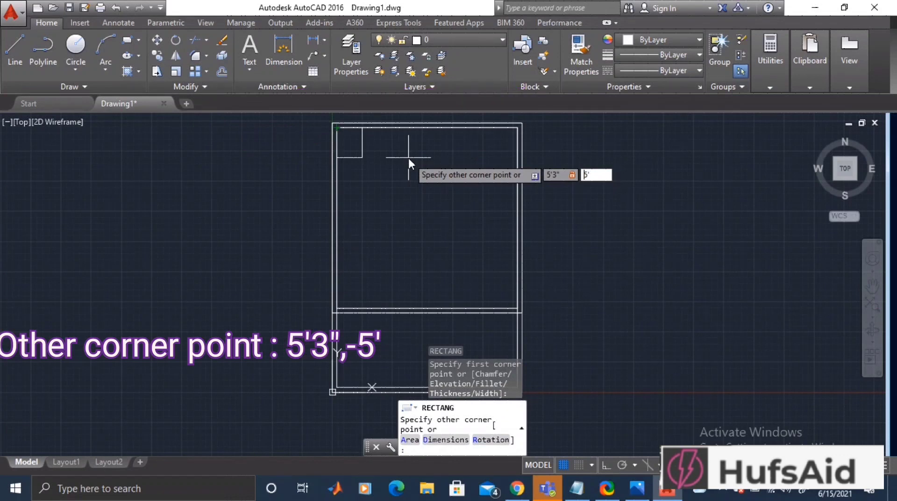
key(Escape)
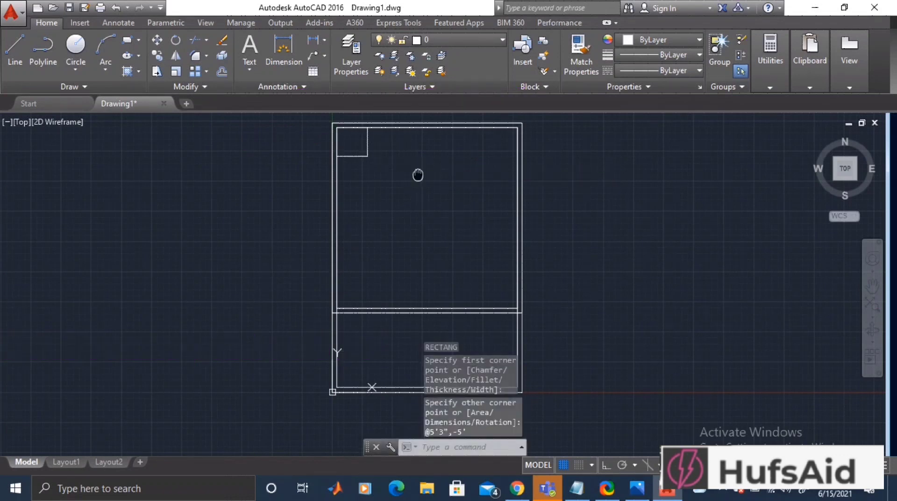
Draw the long top strip rectangle from the inner top-right corner to the small room's corner
middle_drag(416, 174, 253, 220)
scroll(194, 216, up, 4)
text(REC)
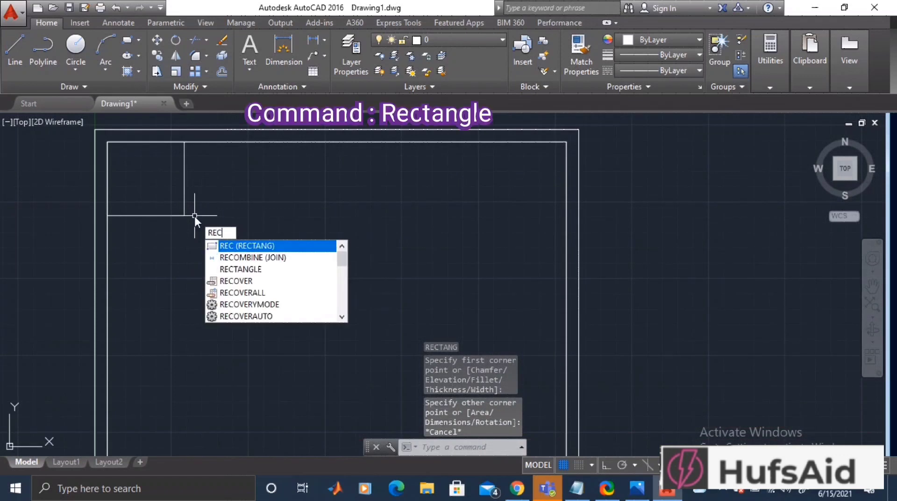
key(Return)
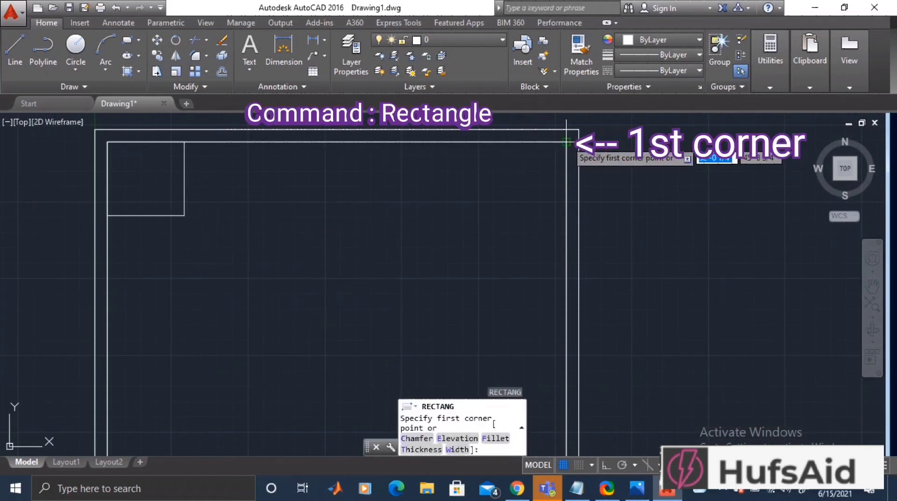
click(185, 216)
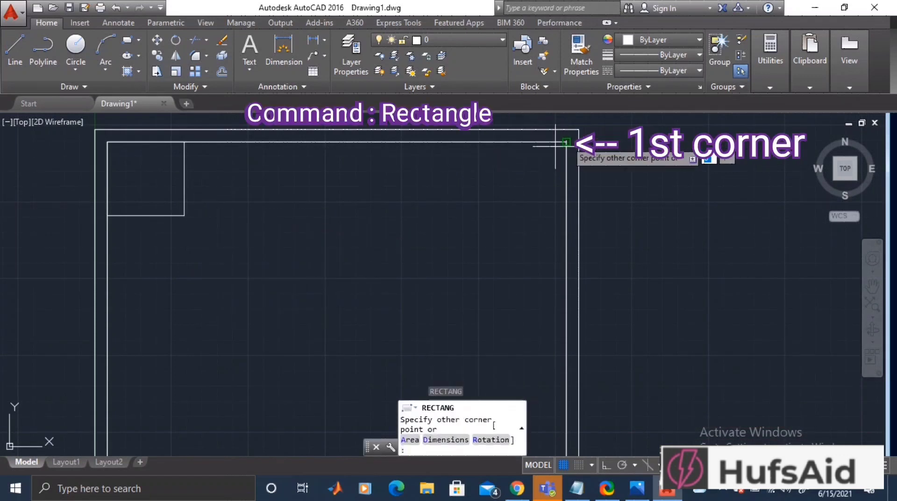
click(184, 208)
key(Escape)
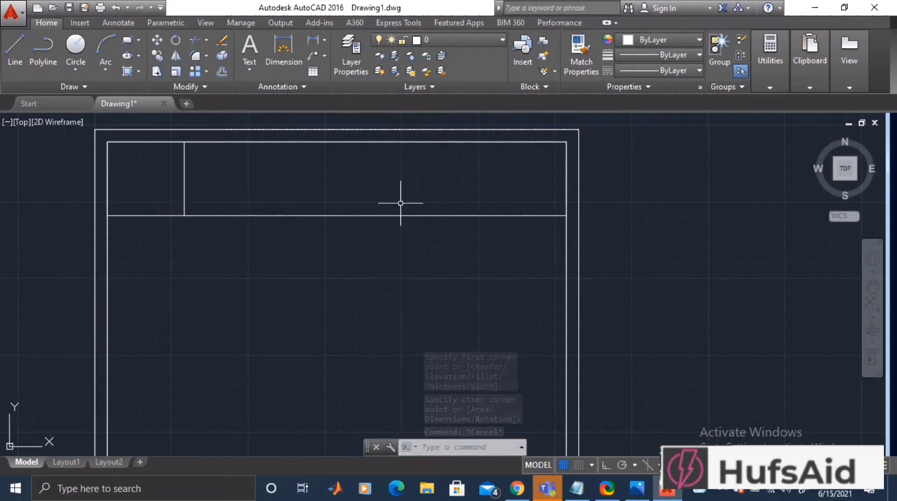
Offset the small room and the long top strip 10 inches outward
text(OFFSET)
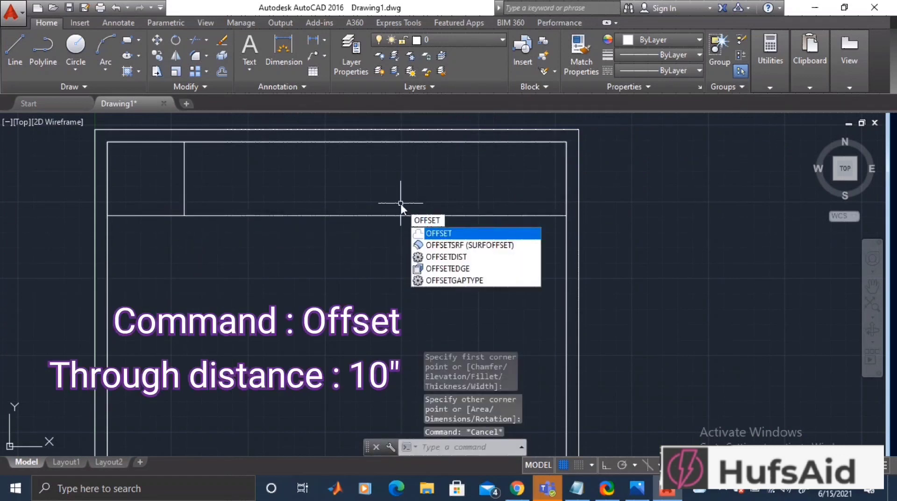
key(Return)
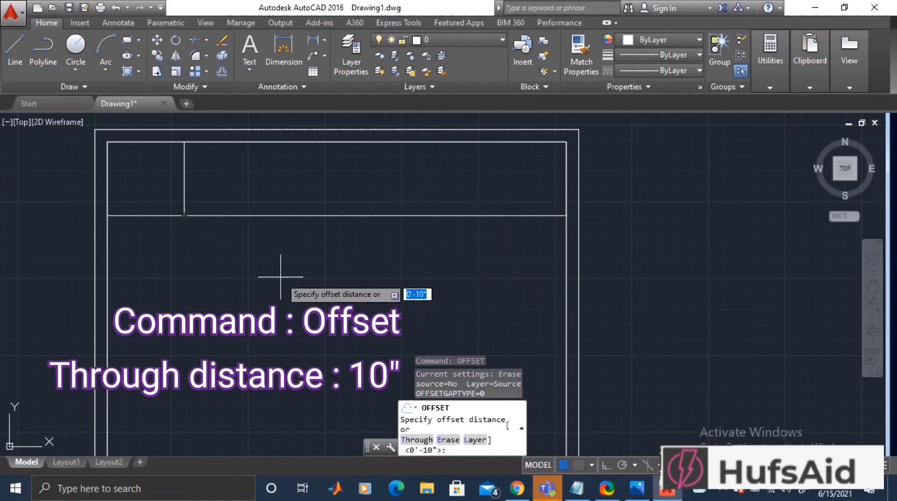
text(10")
key(Return)
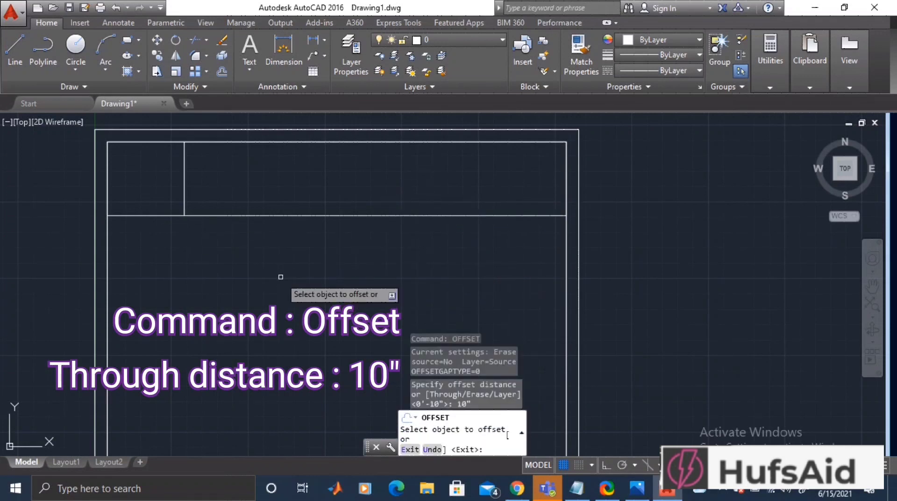
click(172, 216)
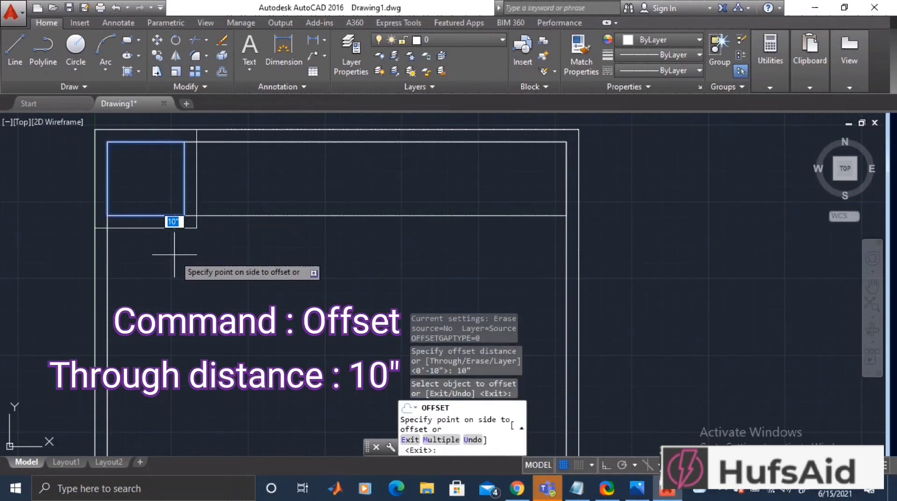
click(176, 254)
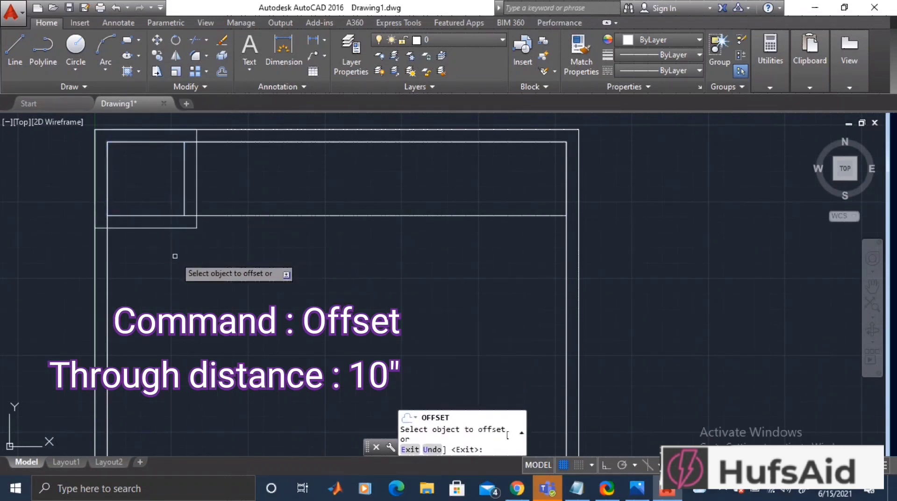
click(268, 214)
click(280, 269)
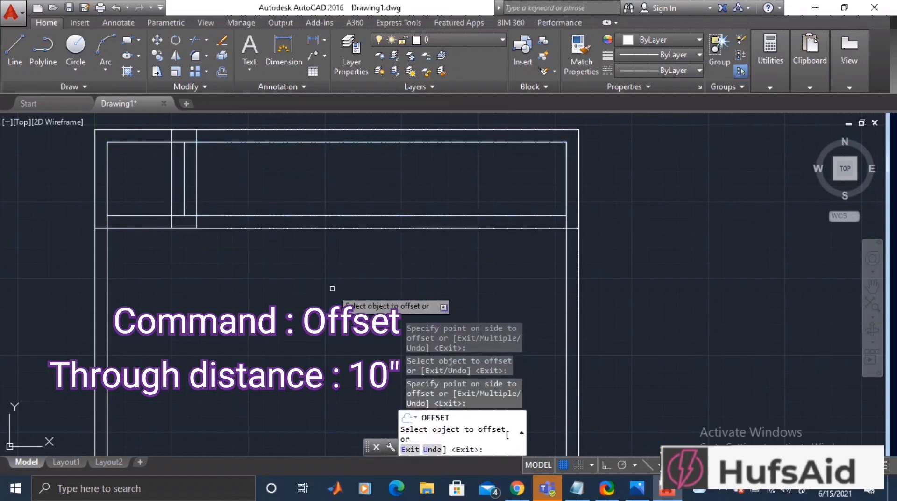
key(Escape)
scroll(225, 188, down, 4)
text(rec)
key(Return)
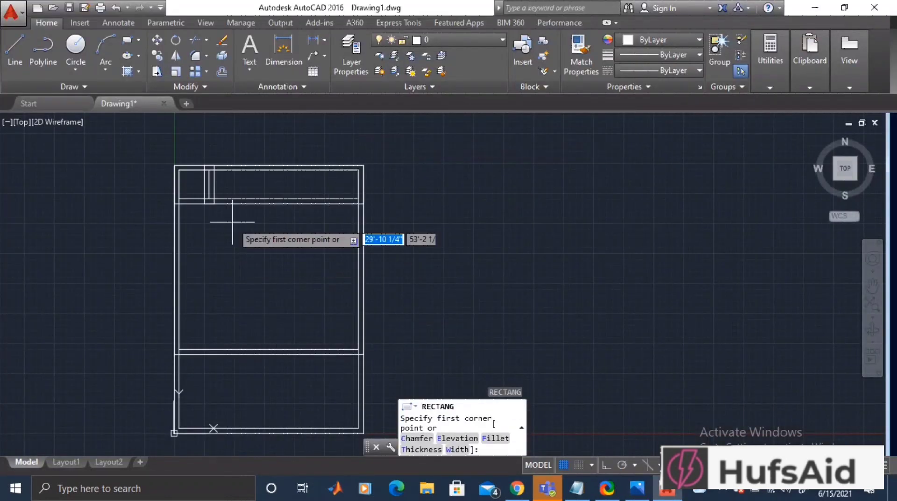
Draw the 11' by 12'3" left room under the top strip
scroll(176, 214, up, 3)
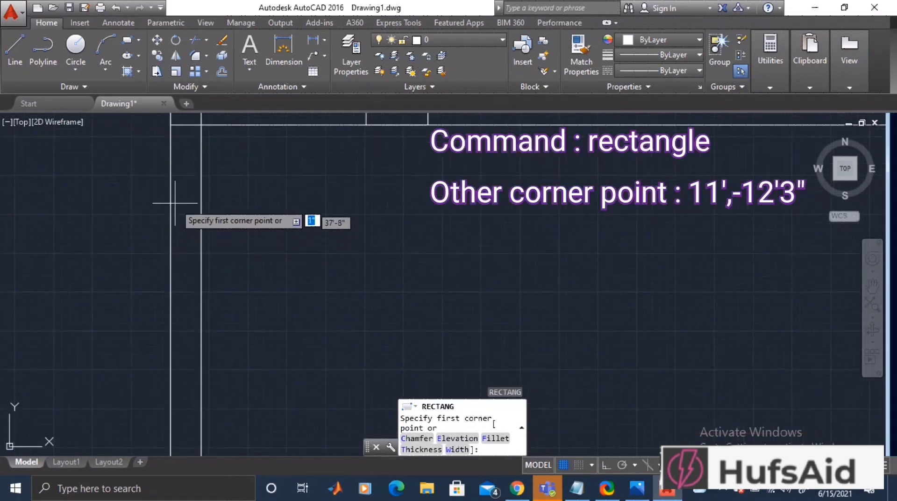
click(202, 125)
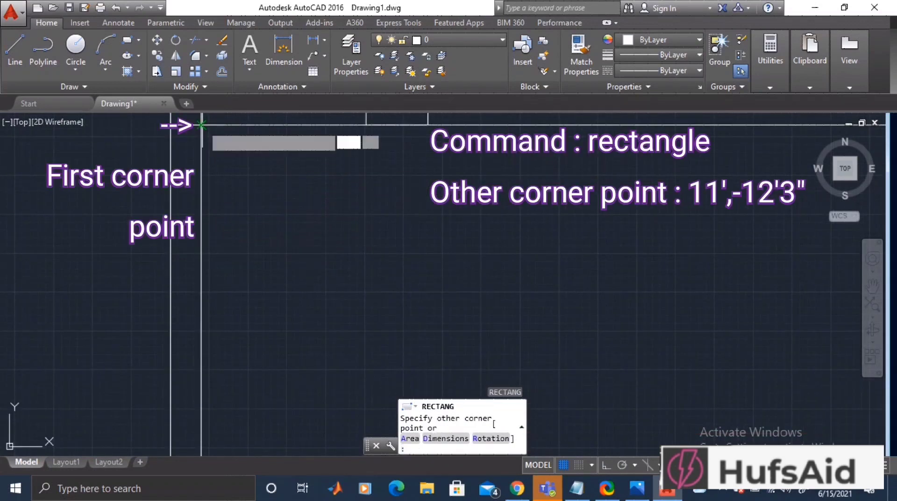
text(11')
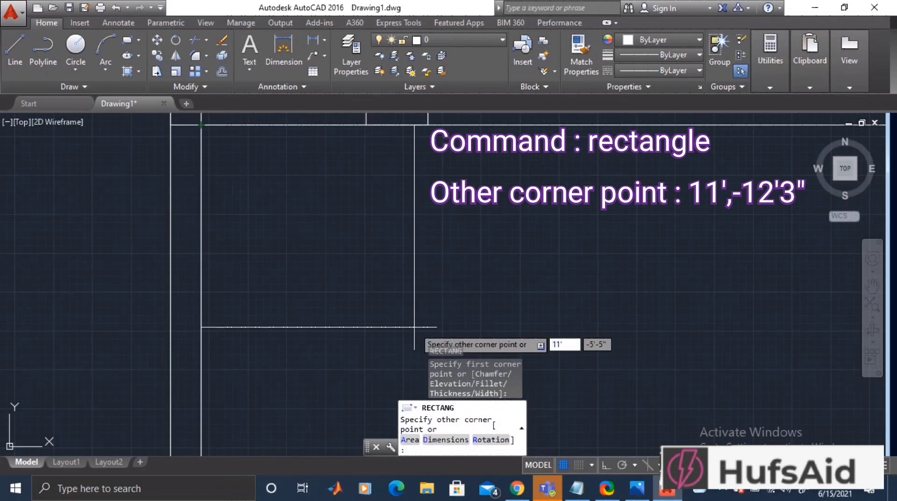
key(Tab)
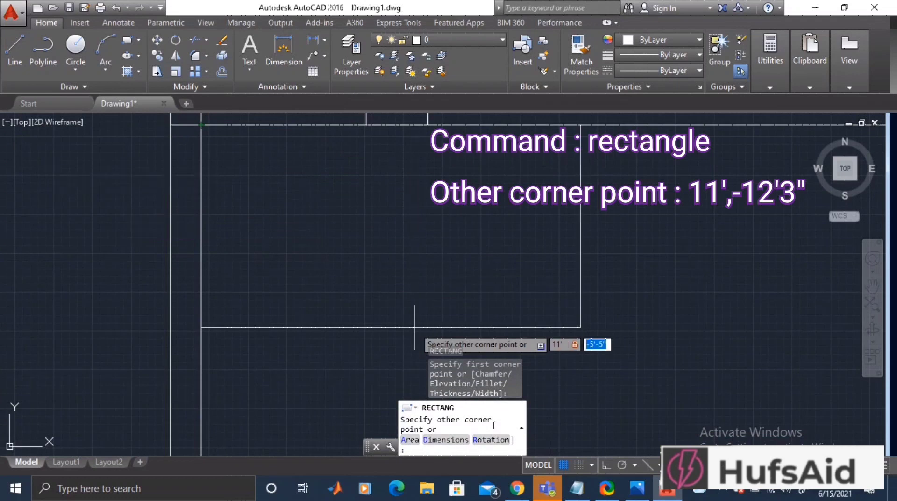
text(-12'3")
key(Return)
Draw the 11'5" by 12'3" right room from the right wall corner to @-11'5",-12'3"
scroll(476, 294, down, 2)
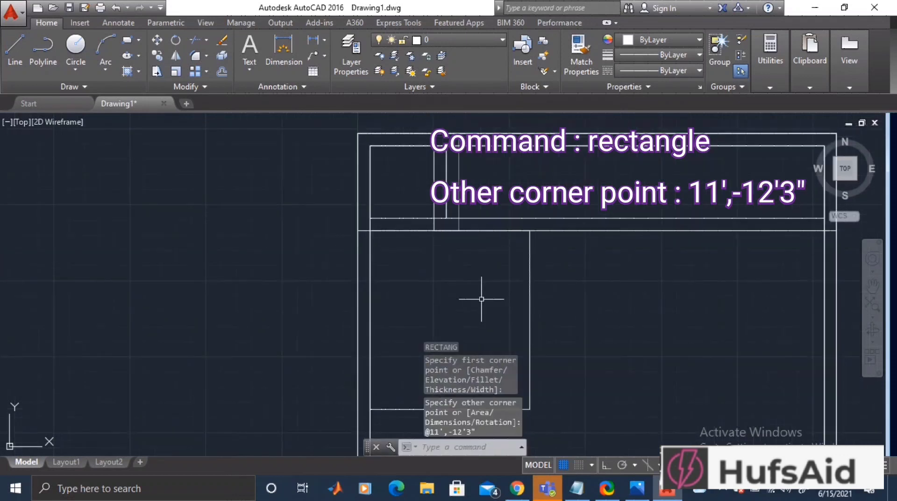
mouse_move(562, 348)
middle_down()
mouse_move(567, 355)
mouse_move(481, 327)
middle_up()
key(Return)
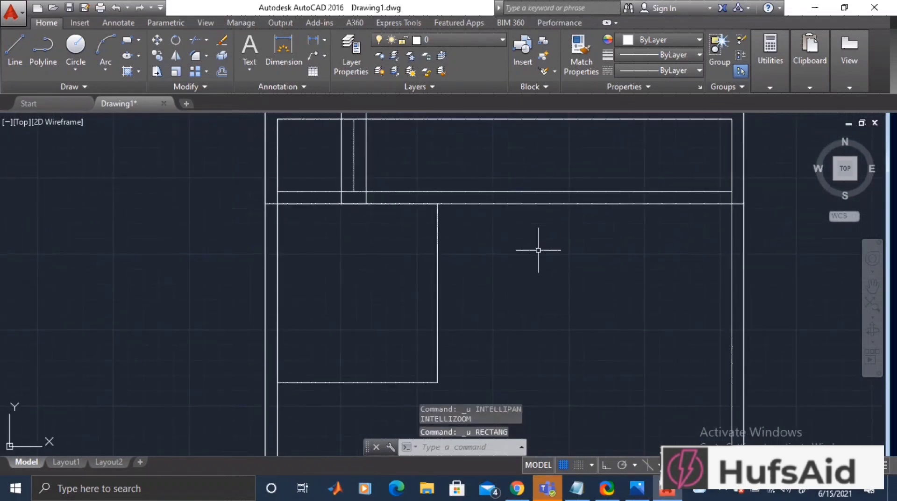
click(732, 204)
text(-11'5",-12)
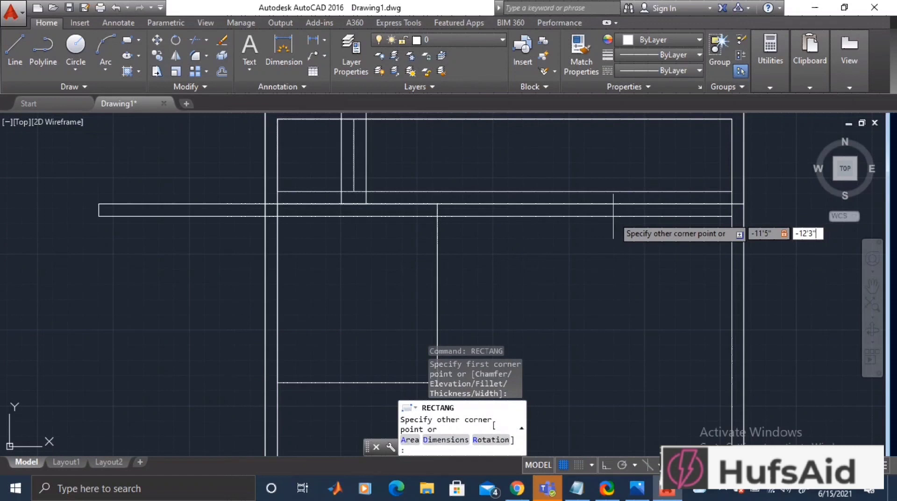
key(Return)
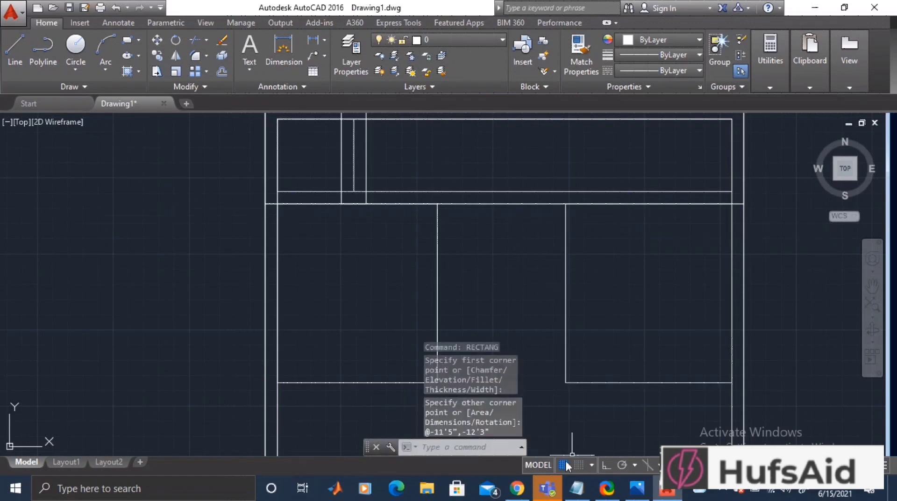
middle_drag(537, 345, 470, 218)
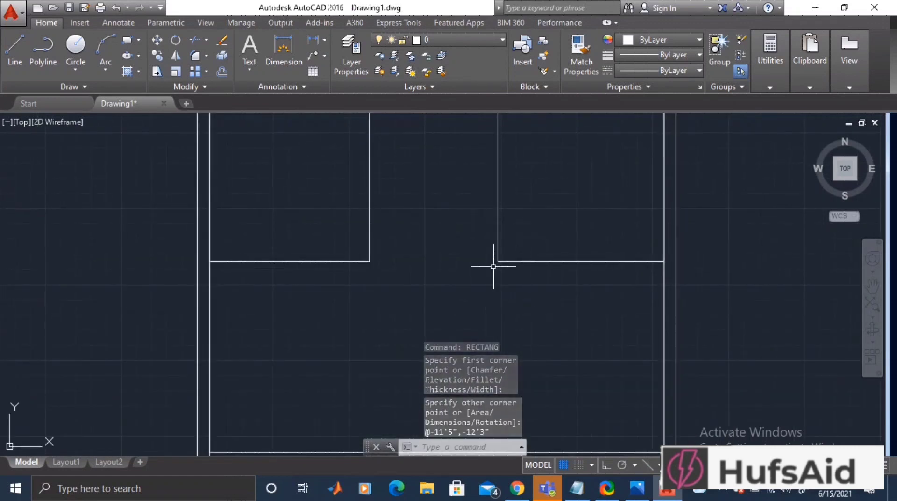
scroll(564, 262, down, 1)
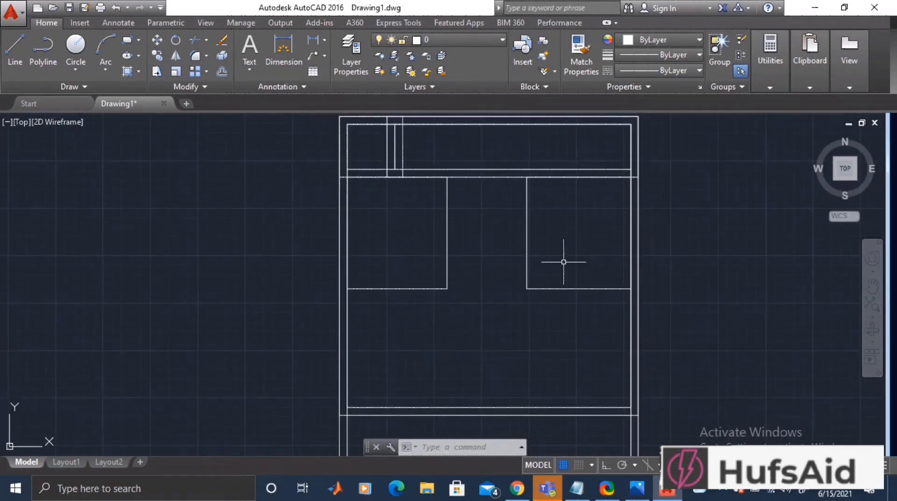
Offset the right and left room rectangles 10 inches outward as double-line walls
text(O)
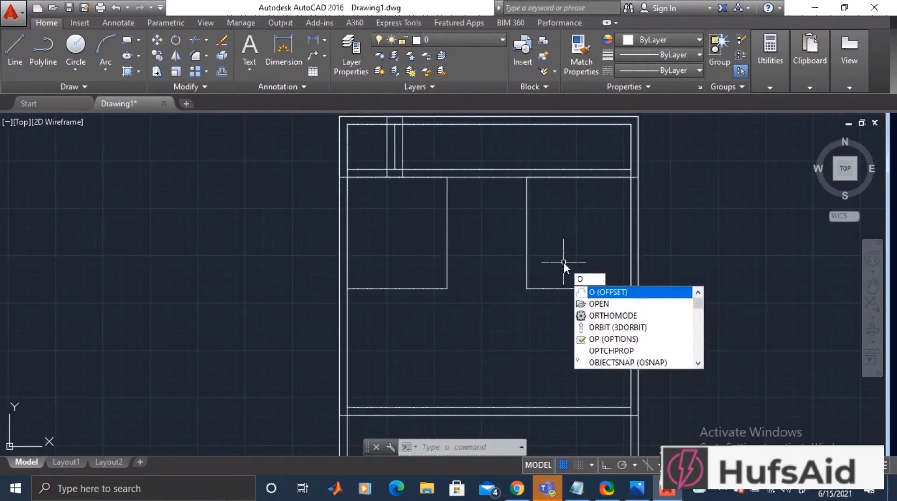
key(Return)
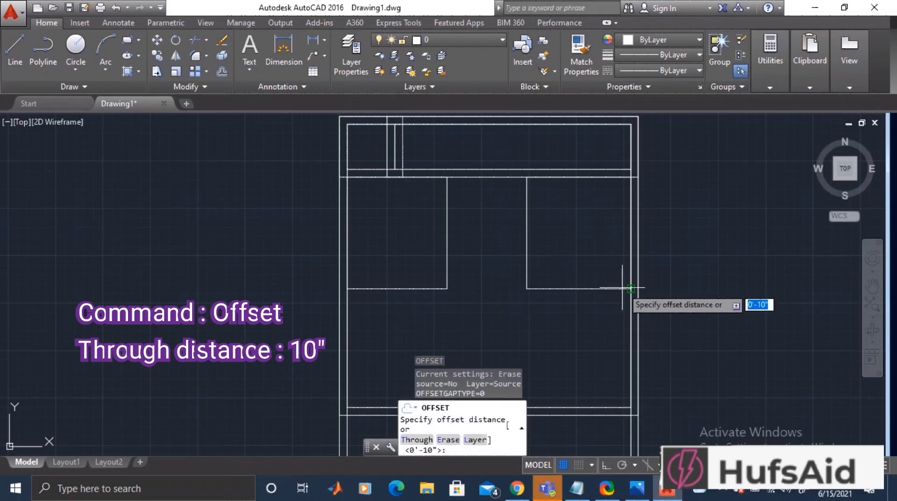
key(Return)
click(614, 289)
click(591, 341)
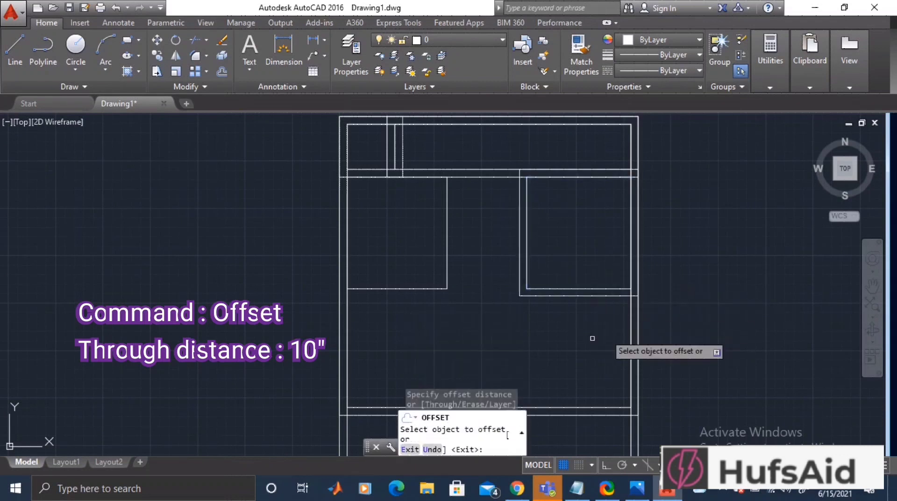
click(420, 293)
click(439, 309)
key(Return)
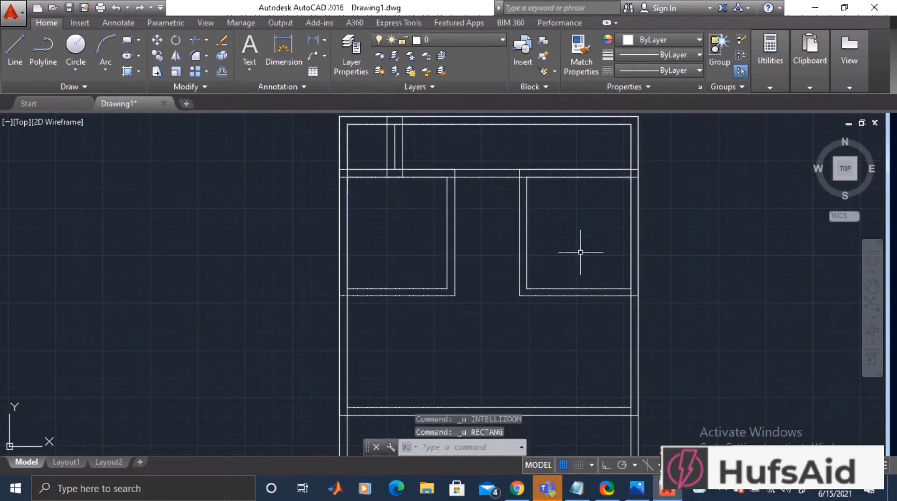
Draw a 7'1.25" by 8'1.5" rectangle from the wall corner between the two rooms
text(rec)
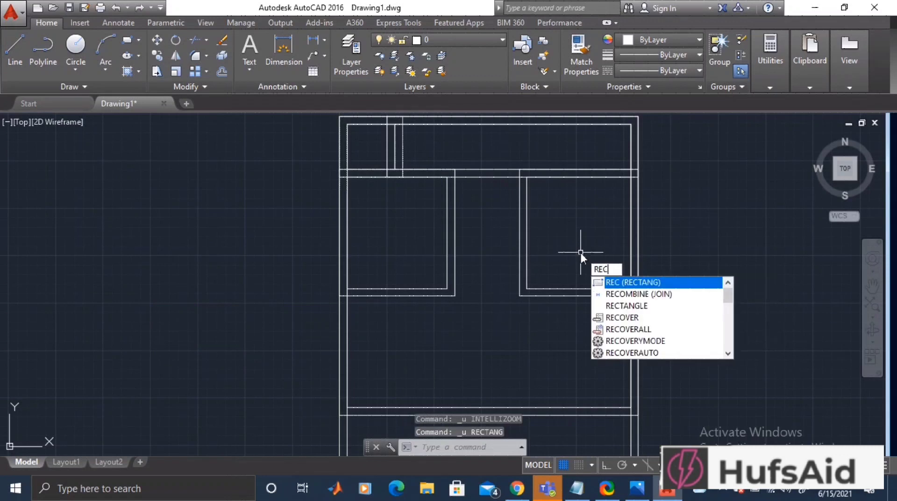
key(Return)
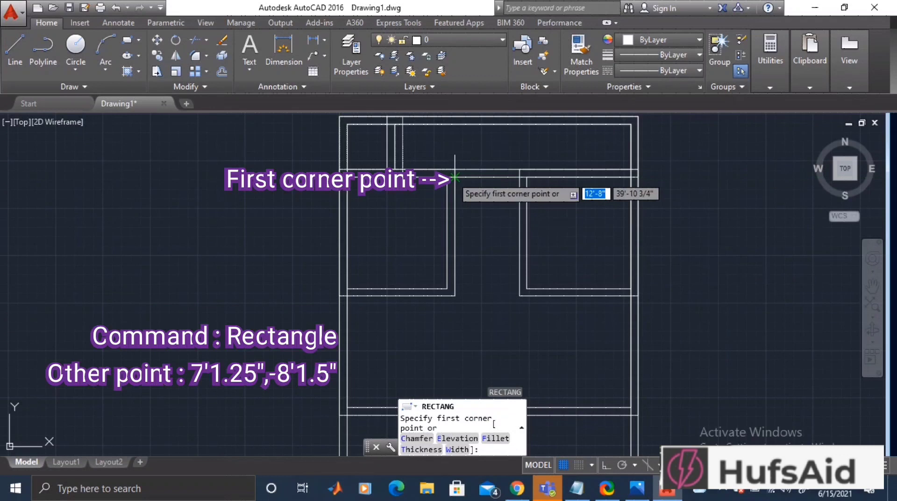
click(455, 176)
text(7)
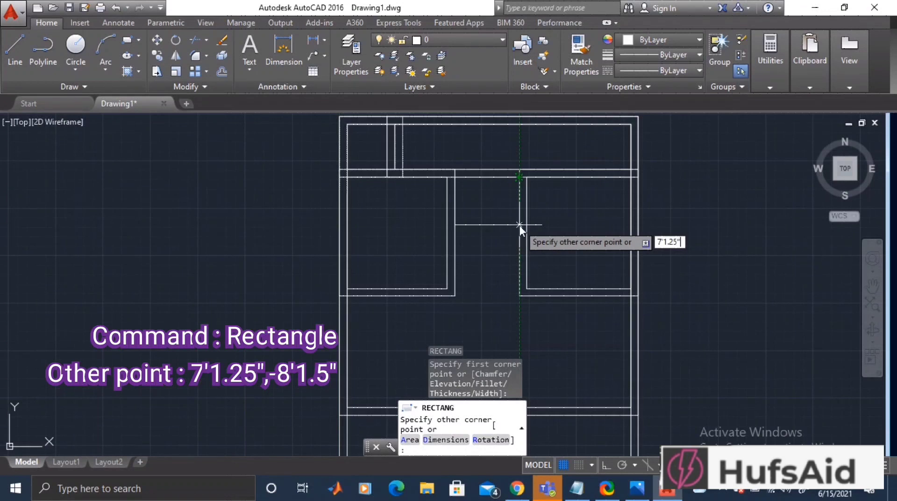
text('1.25")
key(Tab)
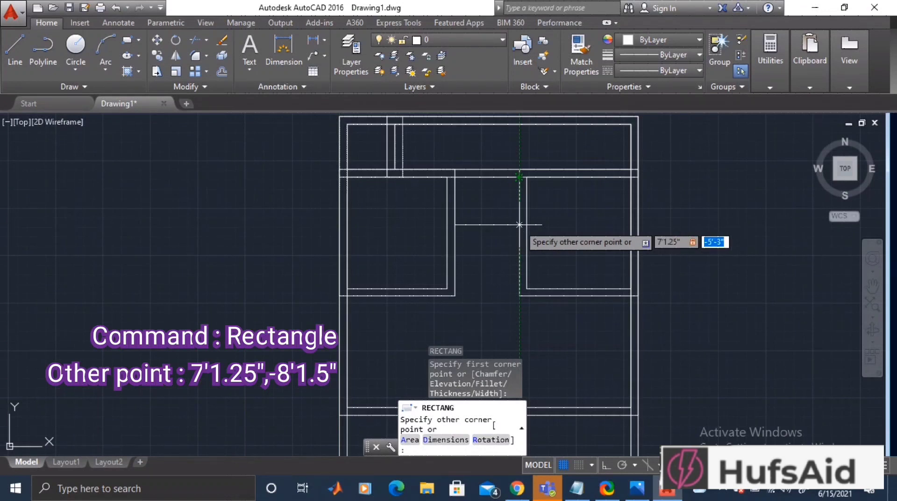
text(-8'1.)
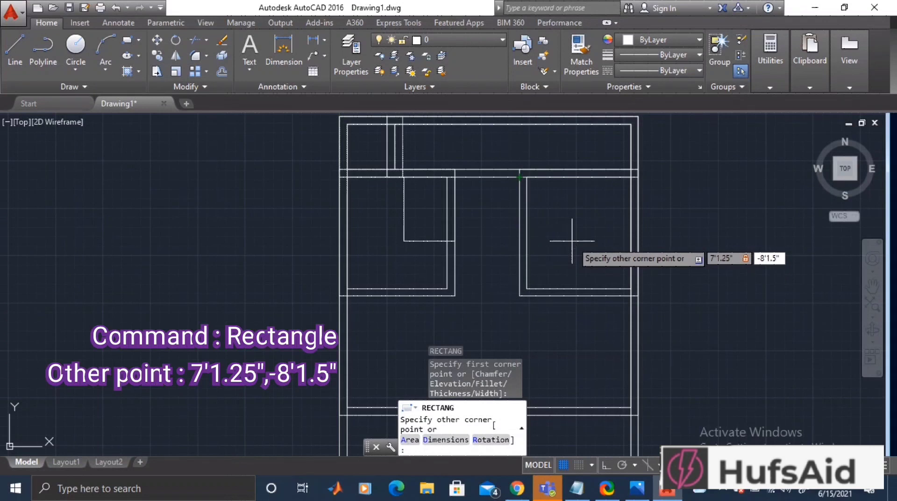
text(OFF)
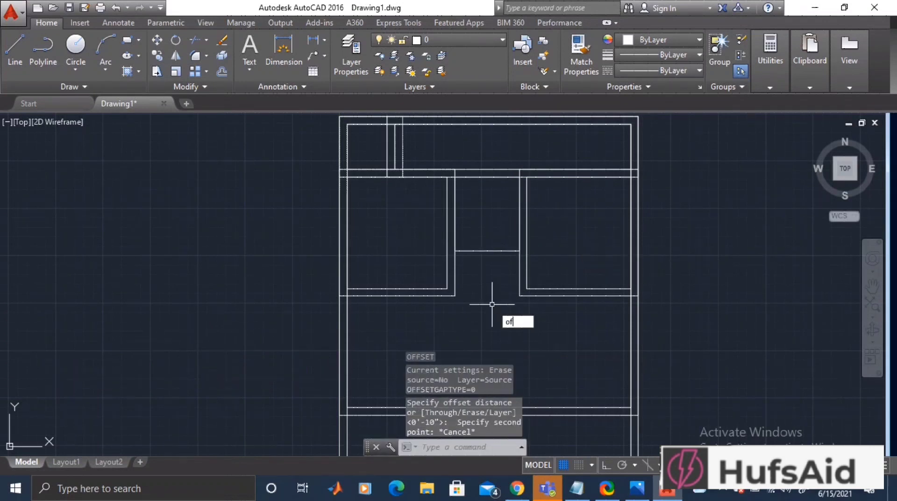
text(SET)
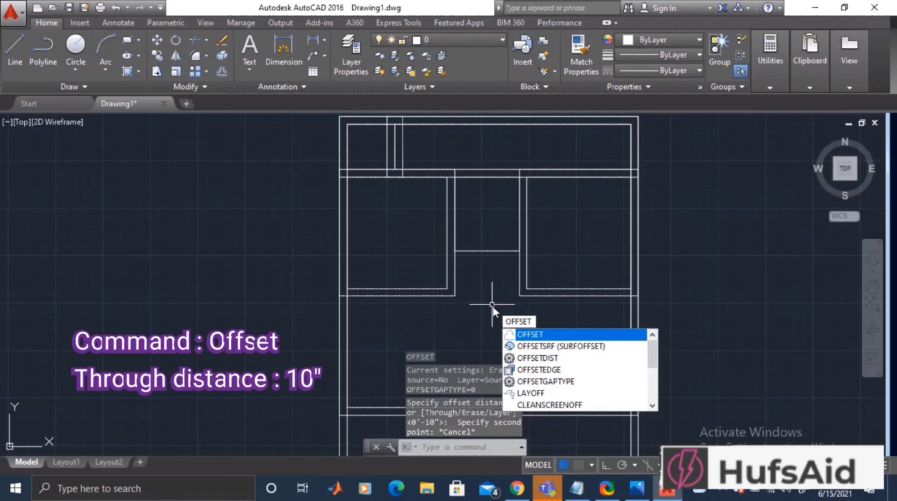
Offset the middle rectangle 10 inches outward as its outer wall line
key(Return)
key(Return)
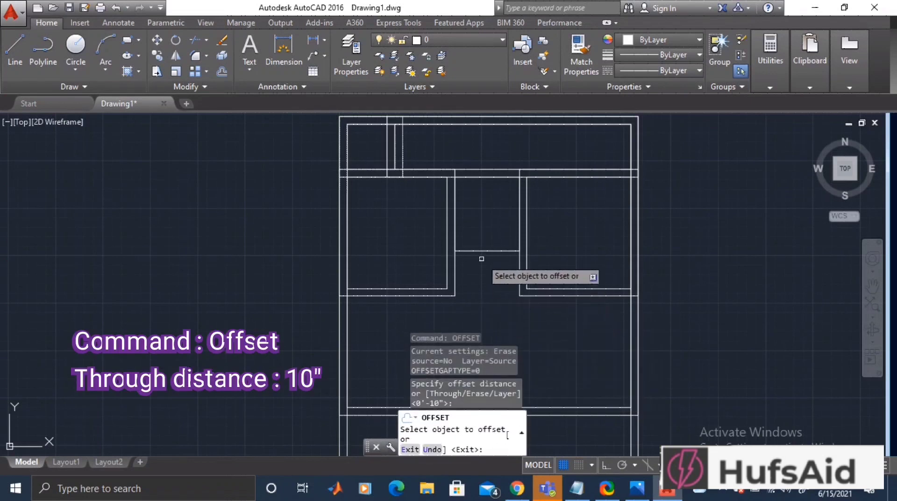
click(482, 251)
click(491, 255)
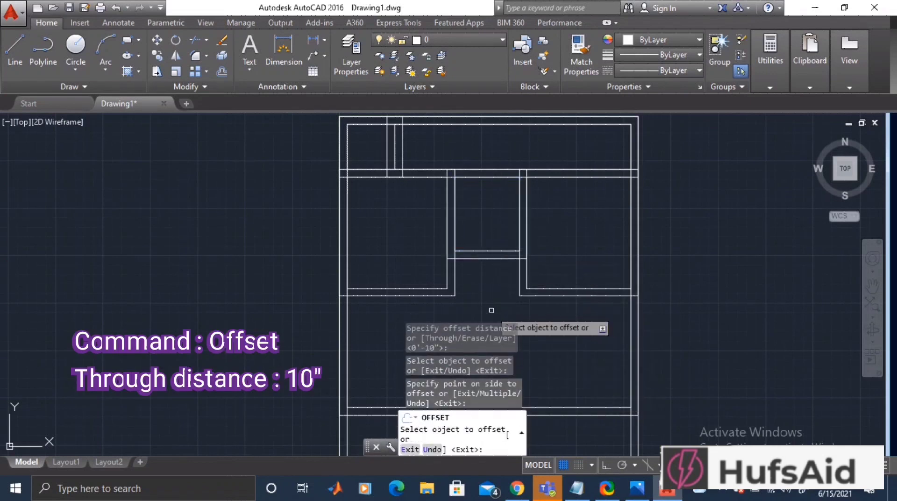
key(Return)
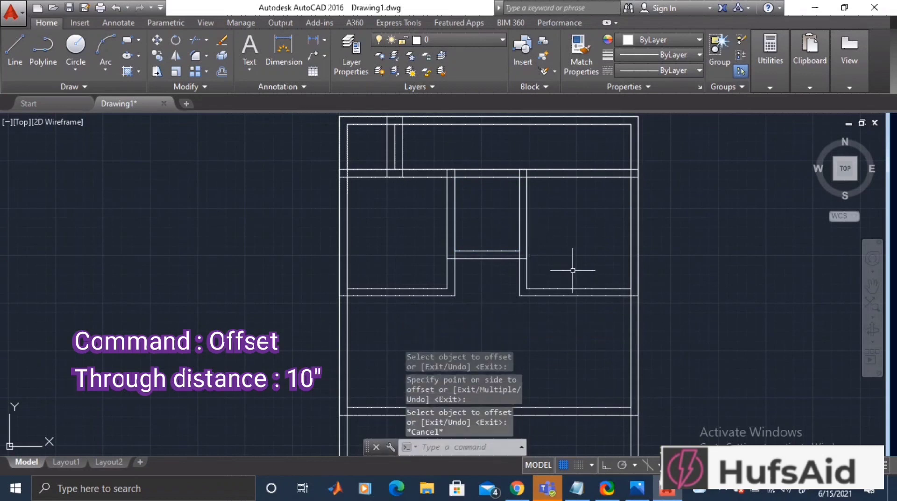
Draw an 8' by 12'3.25" room from the wall corner to @-8',-12'3.25"
text(RECT)
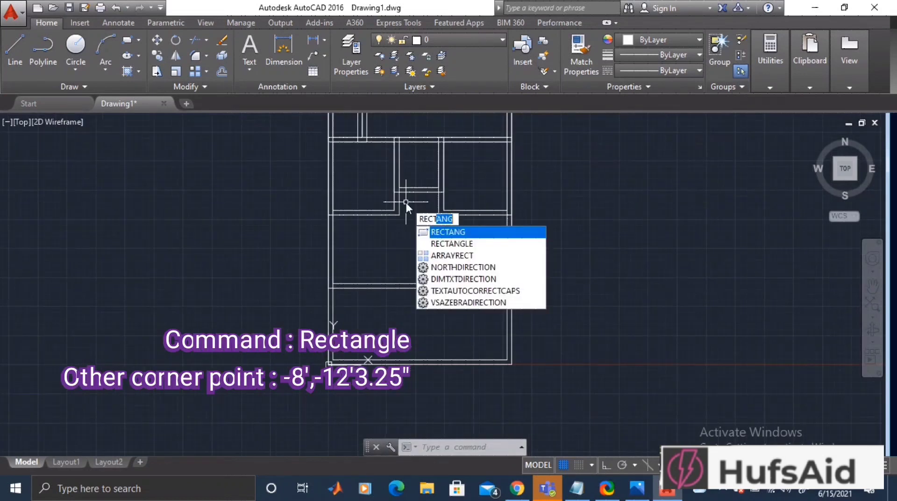
key(Return)
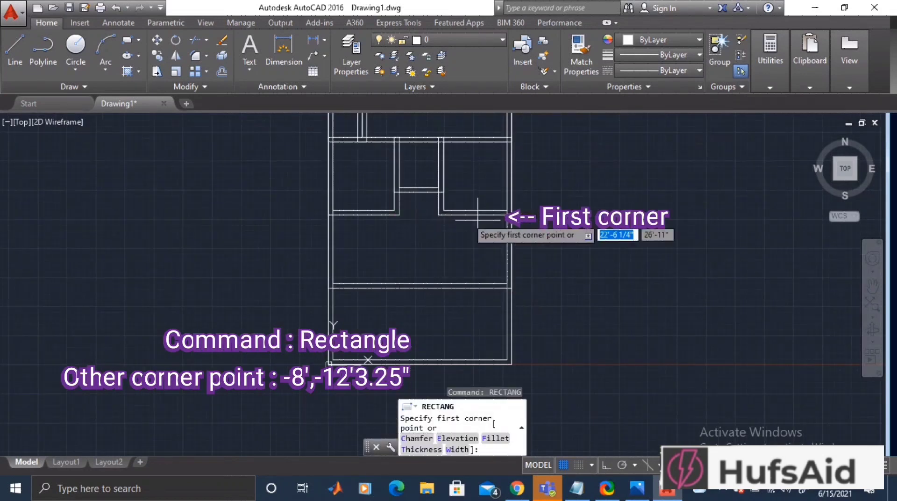
click(507, 214)
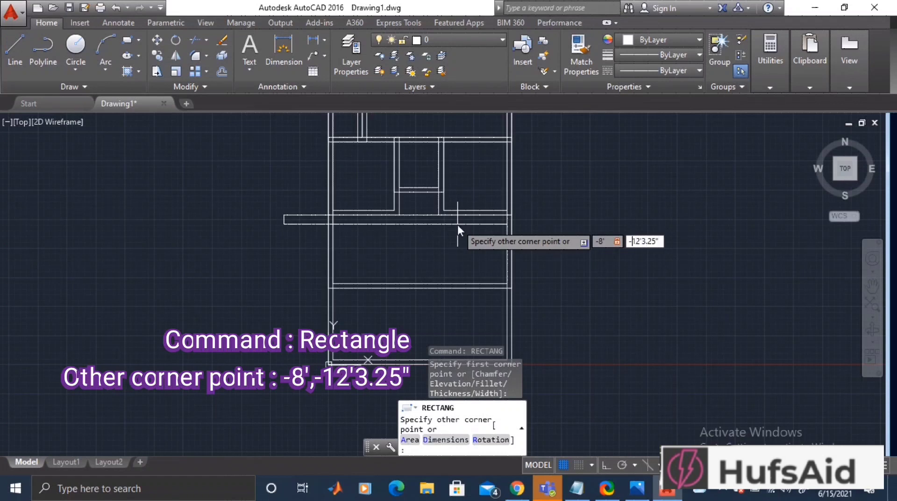
key(Return)
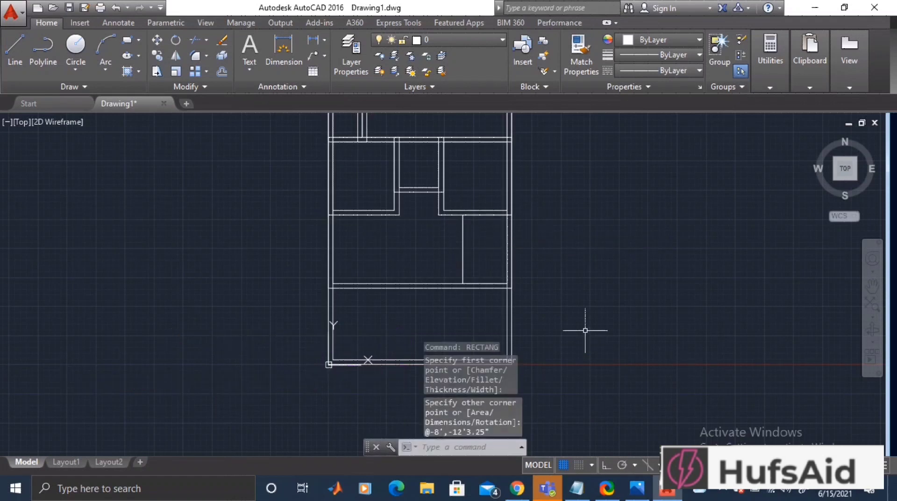
Start TRIM with the entire floor plan selected as cutting edges
text(TR)
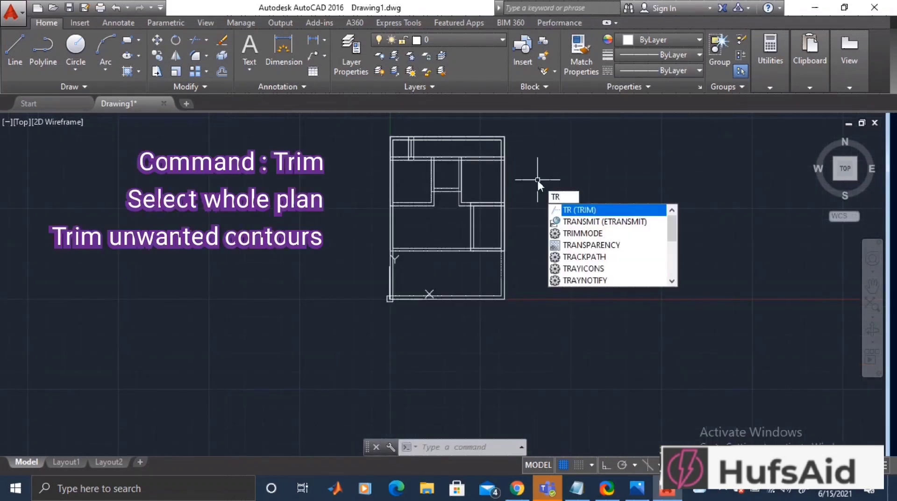
key(Return)
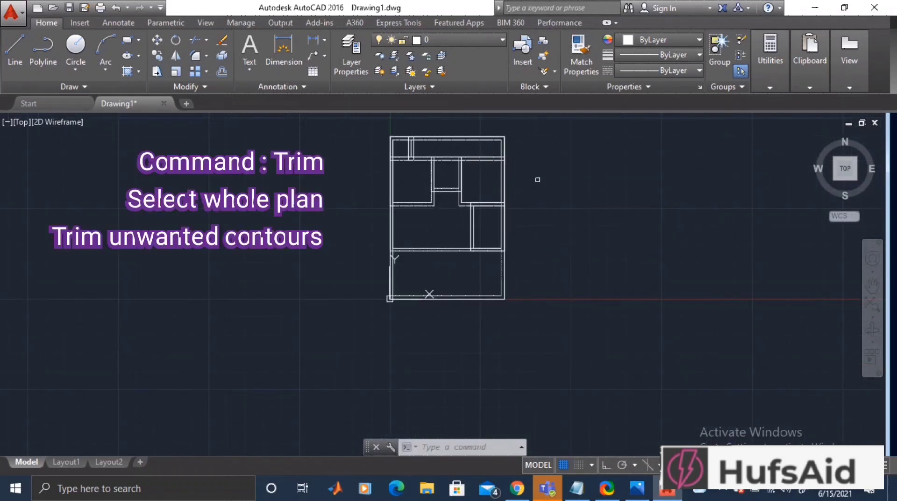
click(537, 127)
click(395, 268)
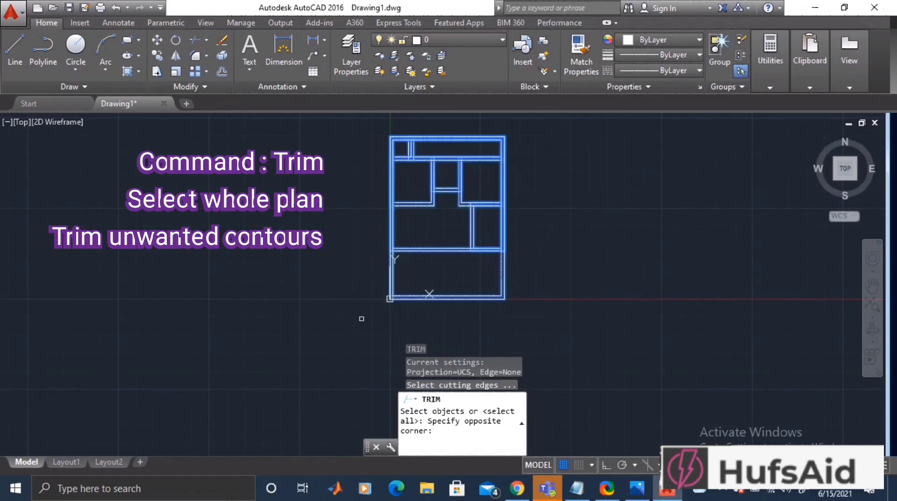
key(Return)
Trim the wall pieces crossing the left and right junctions, undoing the last trim
scroll(422, 189, up, 4)
scroll(421, 189, up, 4)
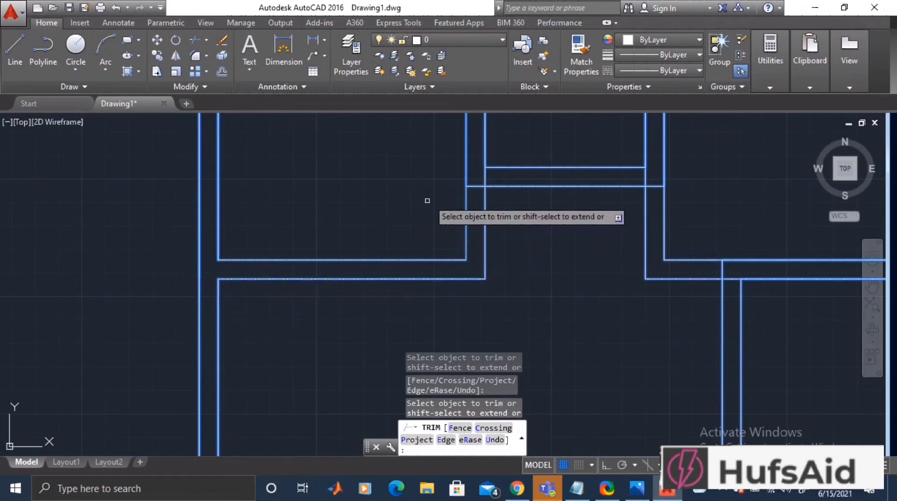
click(477, 187)
click(482, 179)
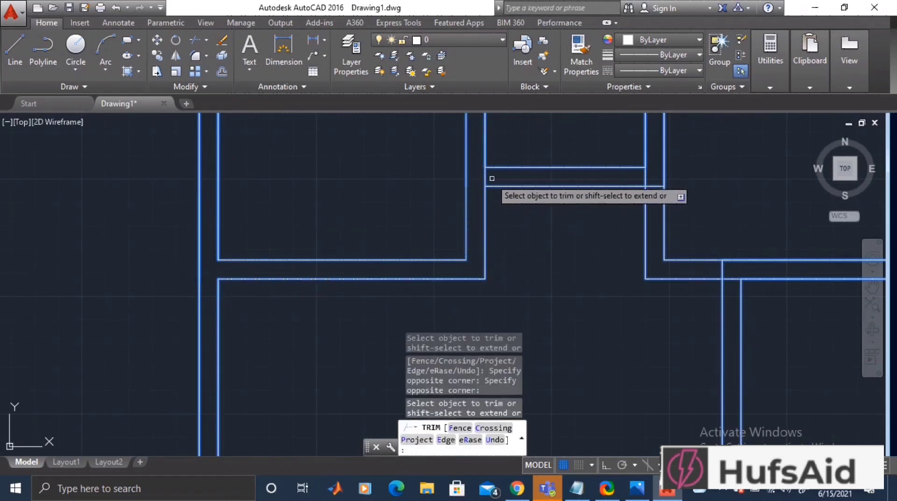
click(484, 177)
click(559, 182)
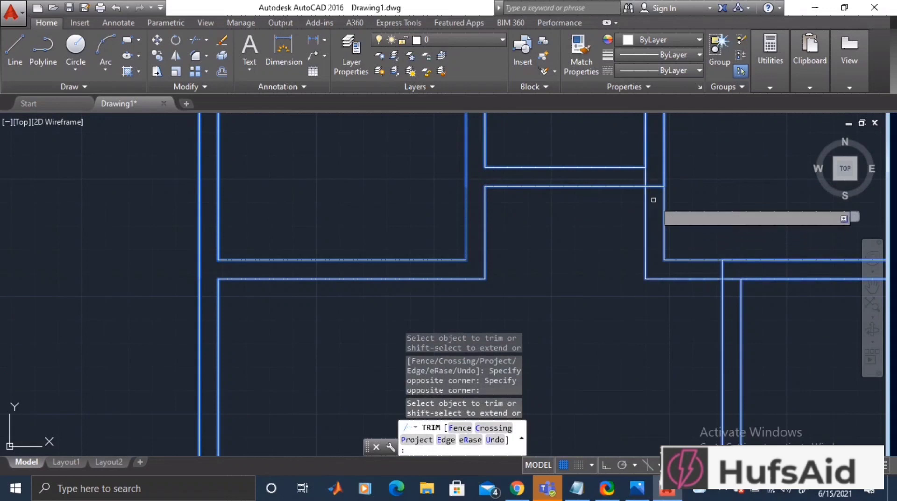
click(653, 199)
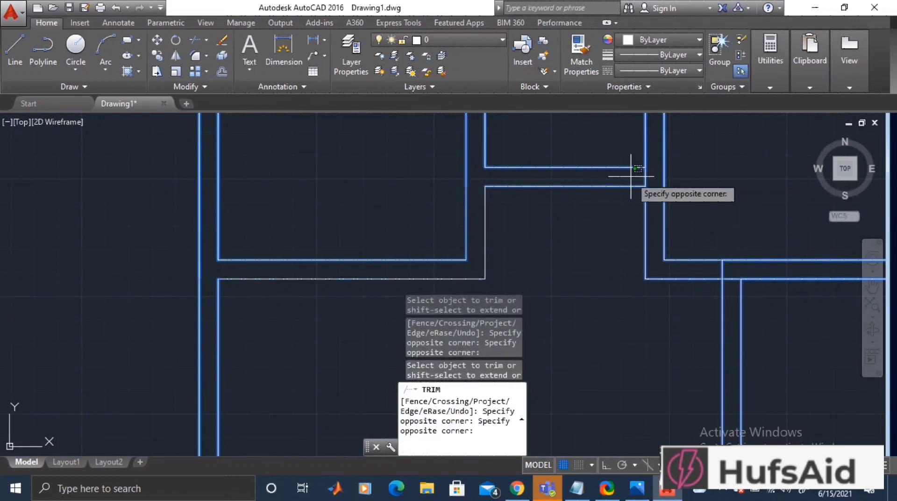
click(646, 175)
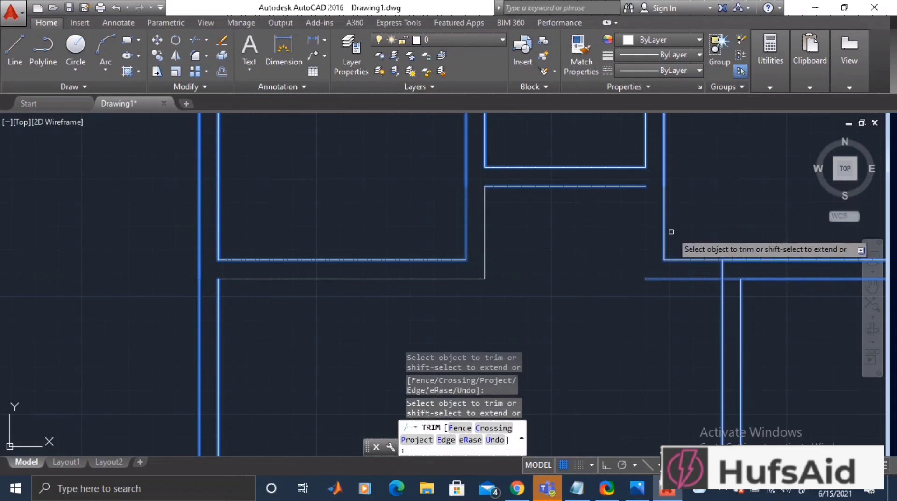
key(ctrl+z)
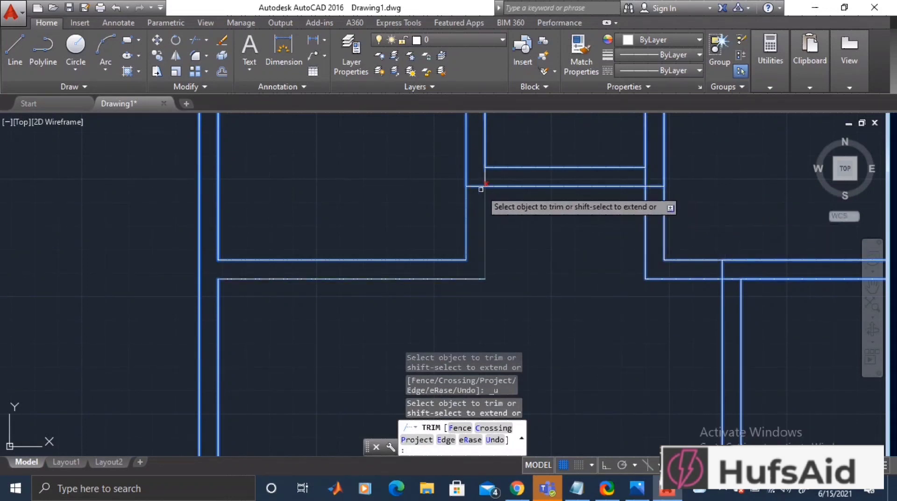
Remove the short wall pieces at both junctions and near the top, opening the wall into the right room
click(486, 175)
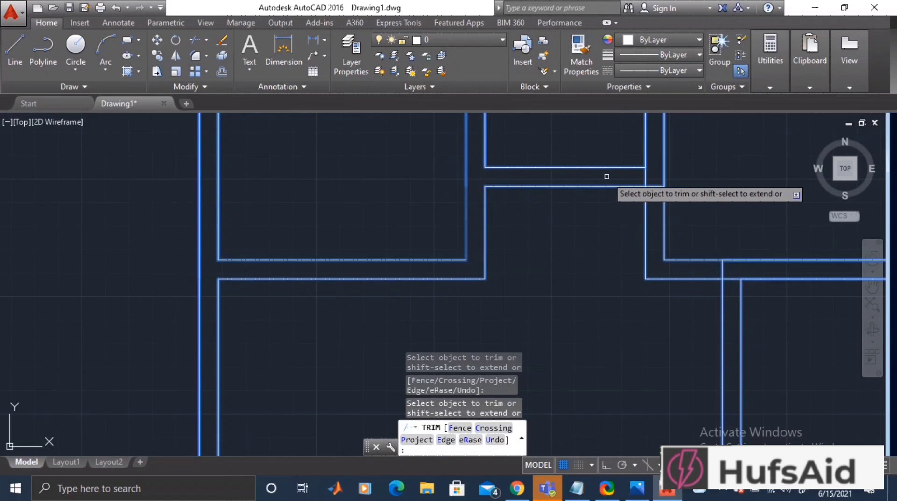
click(646, 174)
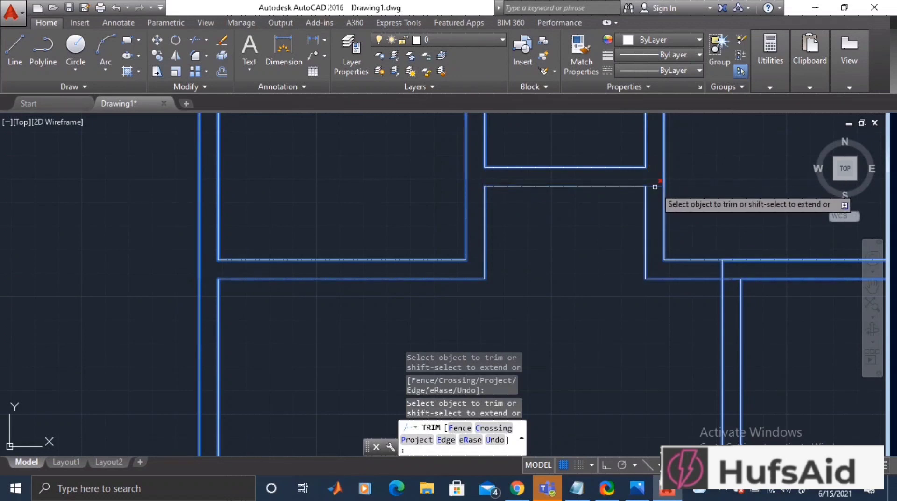
click(729, 278)
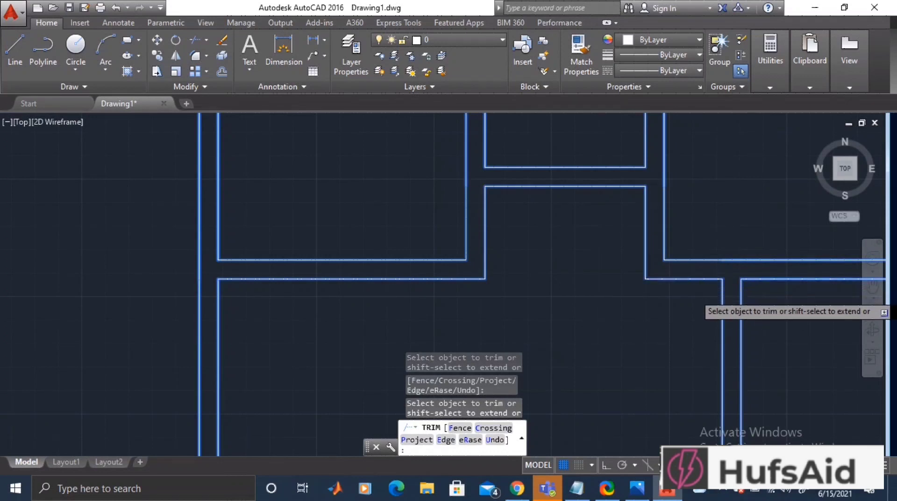
scroll(566, 224, down, 3)
click(485, 149)
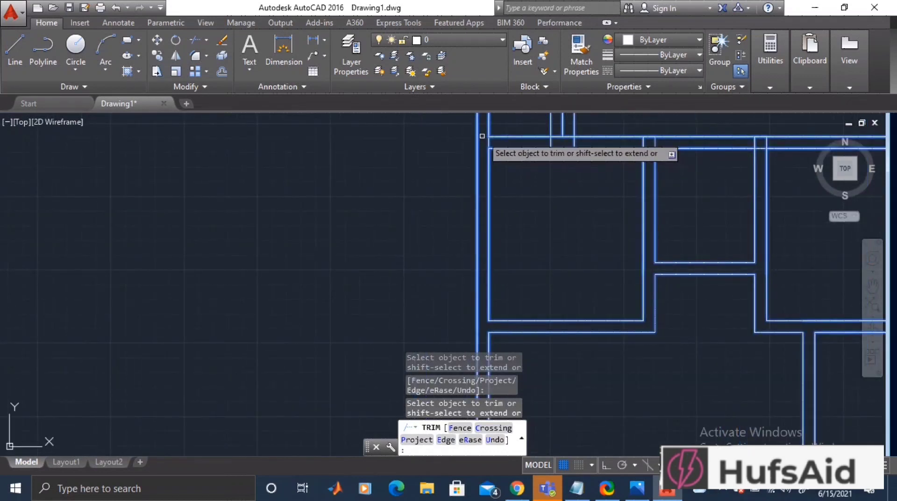
click(551, 142)
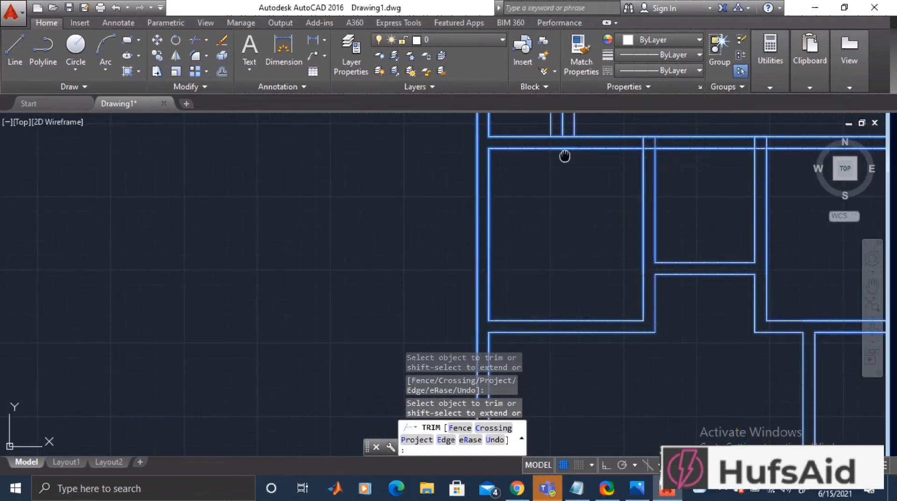
Cut the four short vertical stubs at the upper room junction
middle_drag(565, 154, 531, 223)
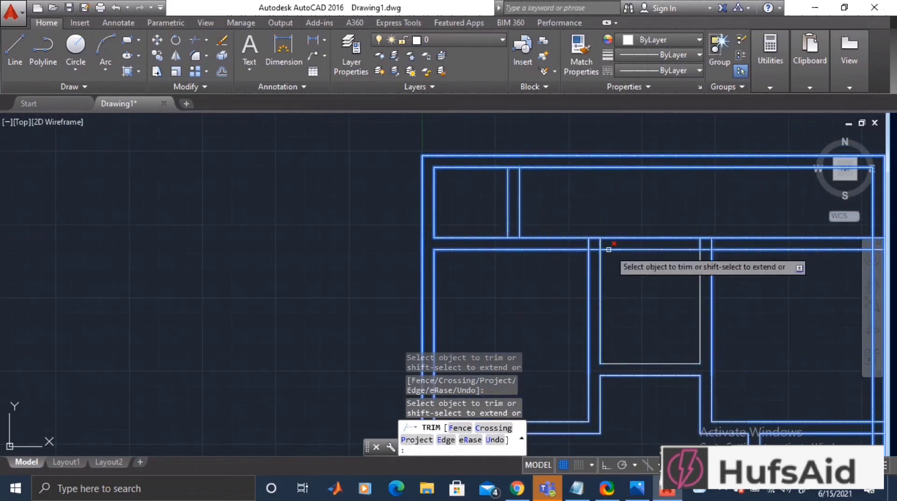
click(601, 245)
click(590, 243)
click(699, 245)
click(711, 245)
Clean up the top-right corner overhang, the partition bottom and the right-wall corner pieces
middle_drag(596, 245, 494, 217)
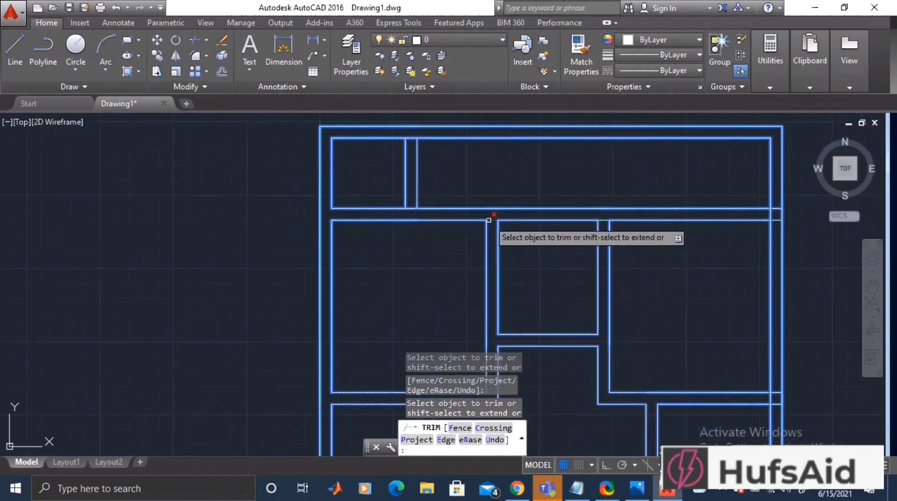
click(776, 208)
click(771, 215)
middle_drag(760, 300, 623, 206)
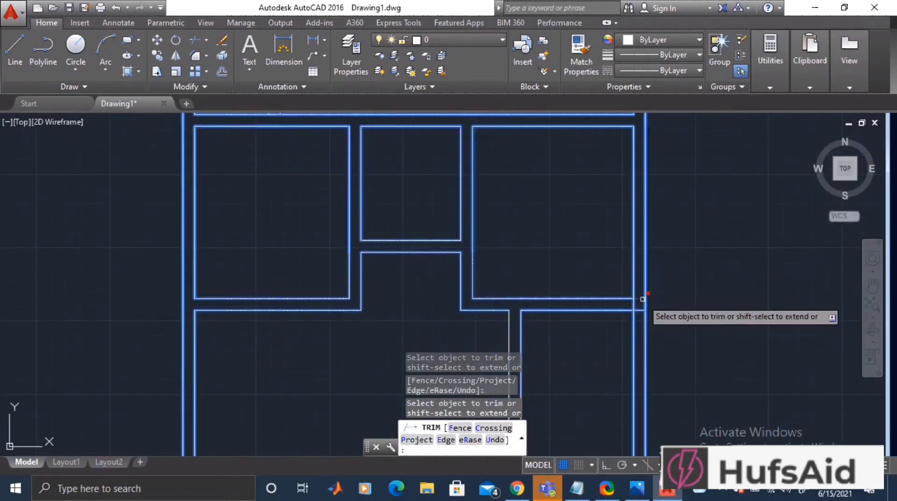
scroll(638, 315, down, 2)
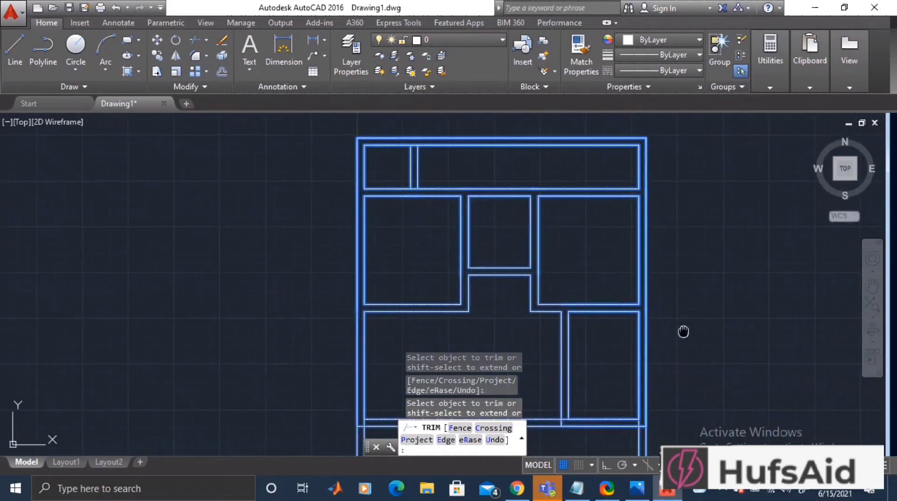
middle_drag(558, 336, 529, 270)
click(531, 266)
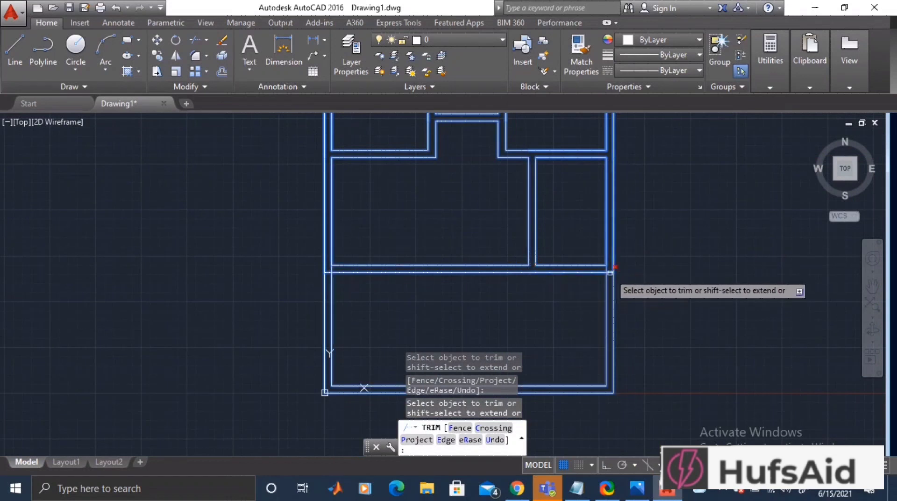
click(609, 271)
click(610, 265)
Review the whole trimmed floor plan and end the trim command
scroll(325, 285, up, 2)
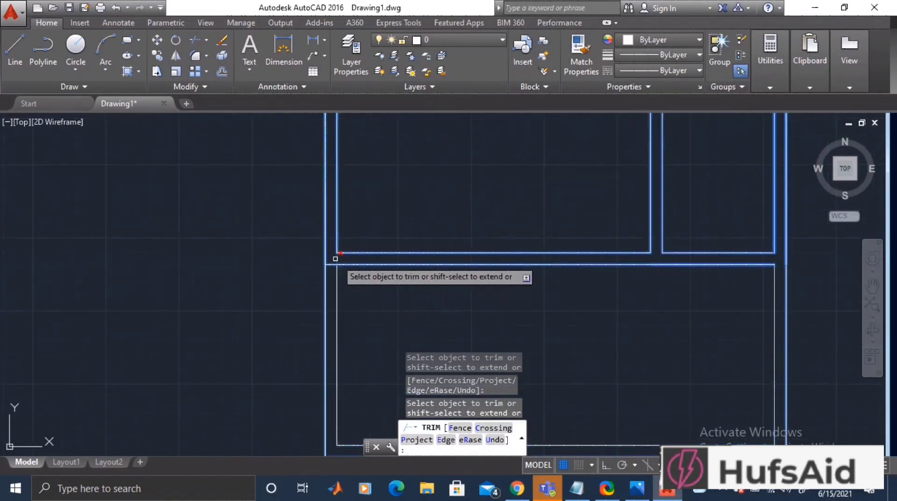
scroll(358, 285, down, 2)
middle_drag(626, 244, 653, 359)
scroll(394, 141, up, 2)
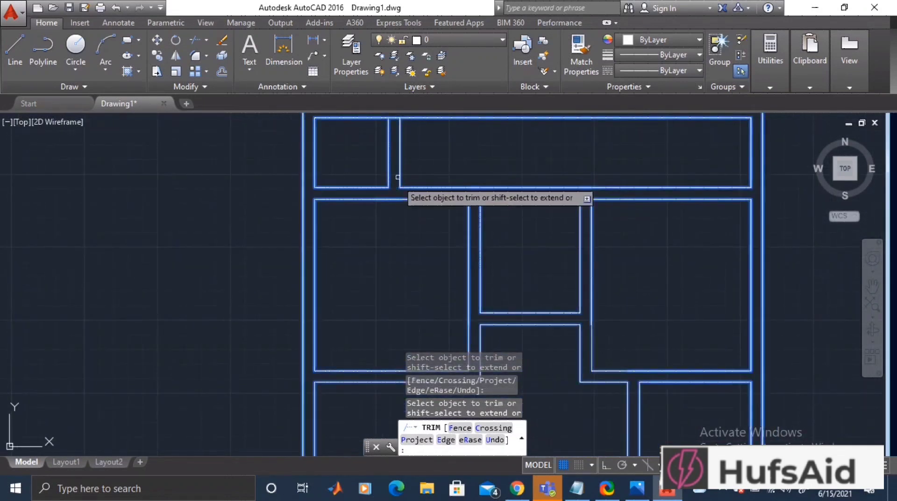
click(395, 119)
click(396, 119)
scroll(677, 294, down, 2)
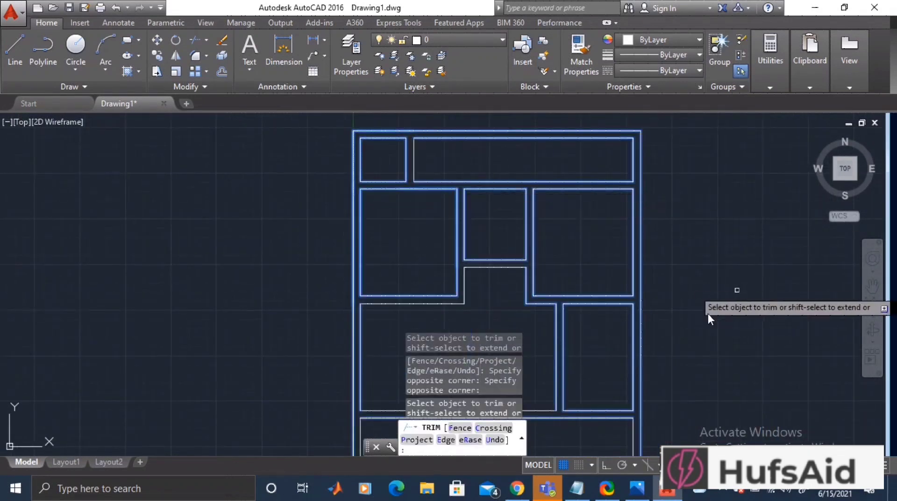
scroll(616, 301, up, 1)
key(Escape)
scroll(621, 299, down, 2)
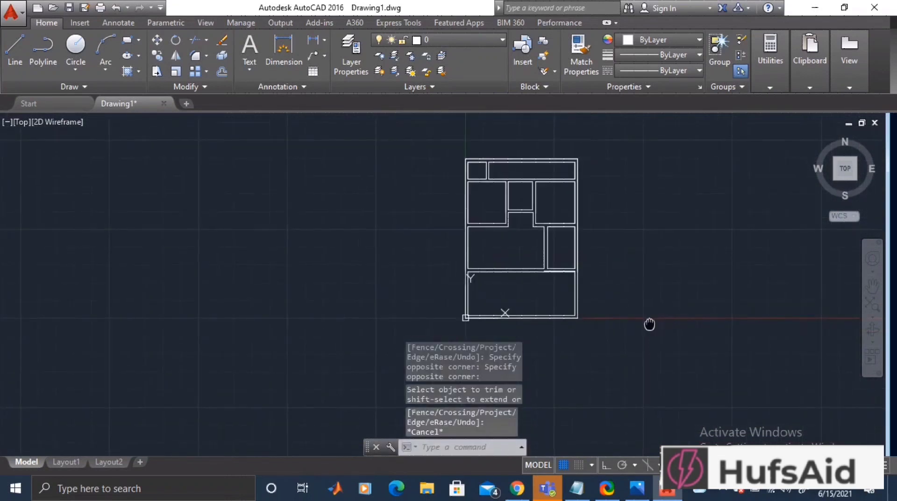
scroll(649, 323, up, 2)
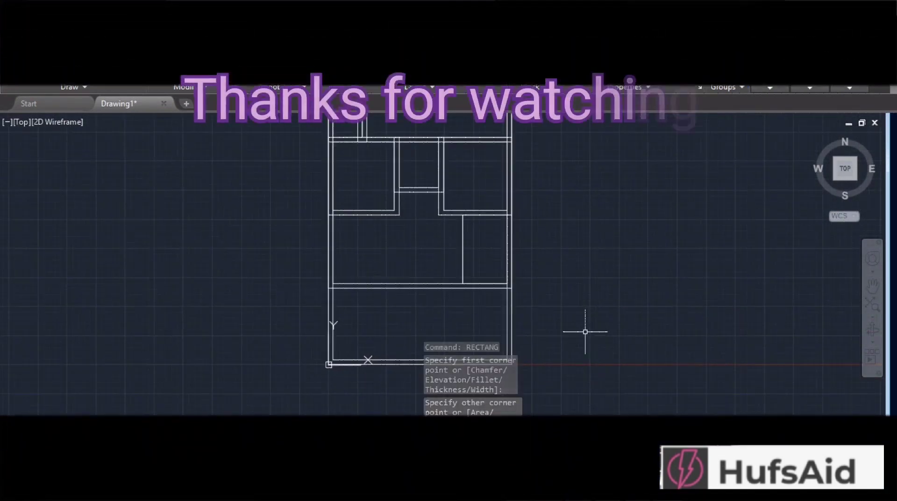